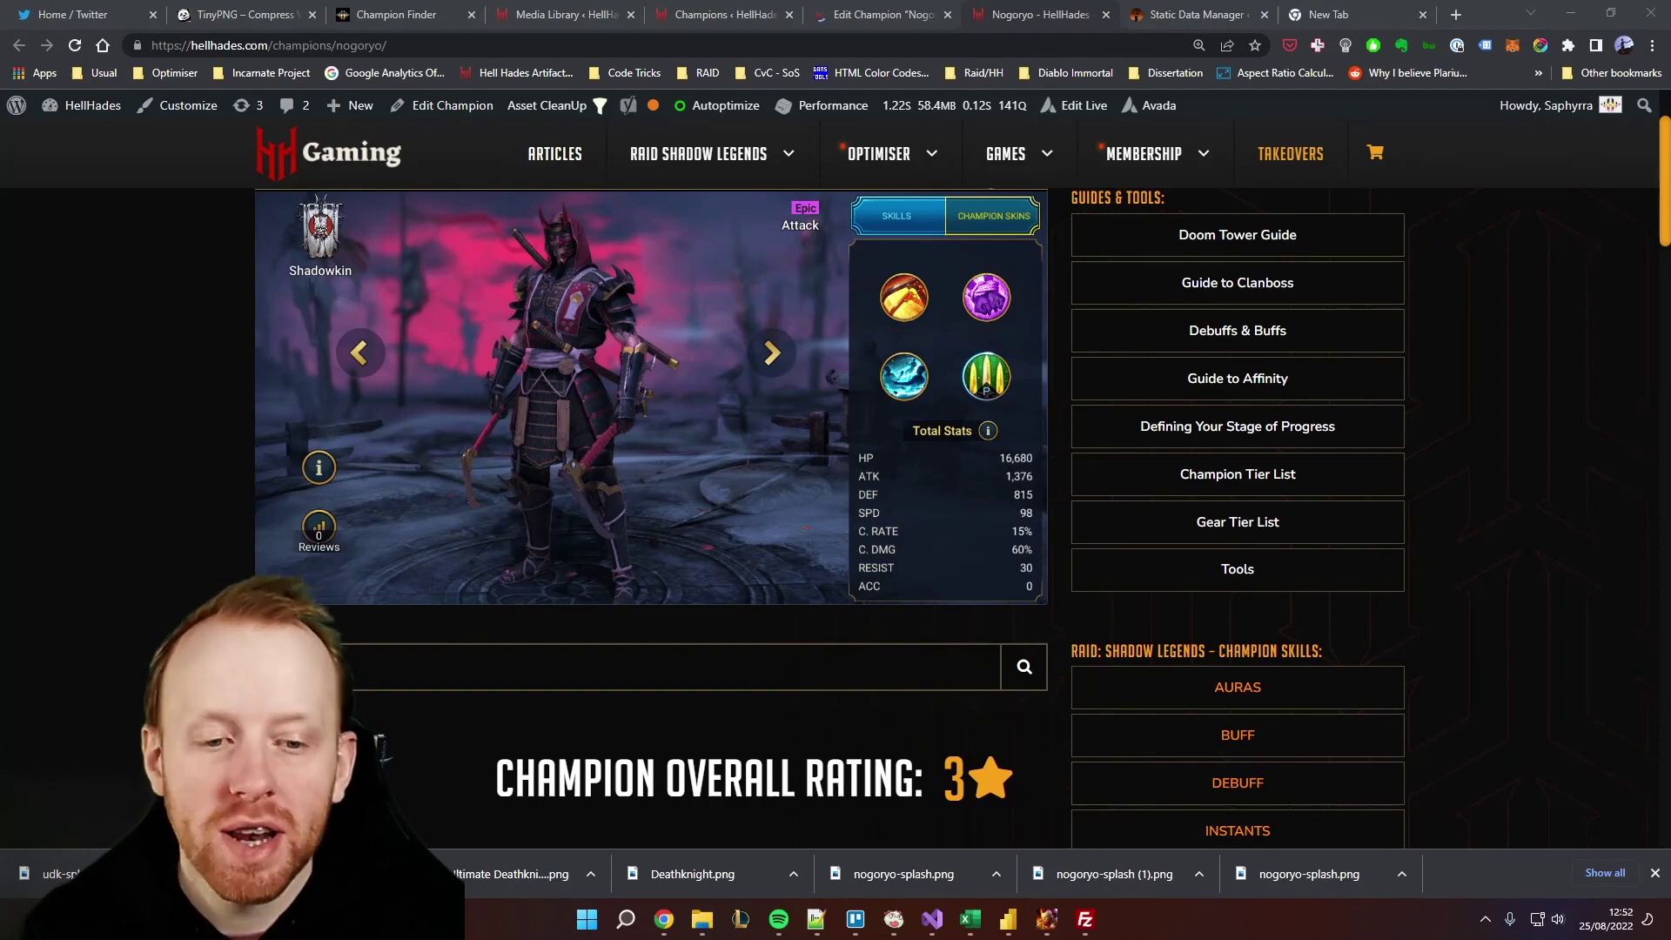
- Review Nogoryo's overall rating, area and Doom Tower ratings, book value and written description on the champion page
{"action": "scroll", "coordinate": [651, 522], "scroll_direction": "down", "scroll_amount": 3}
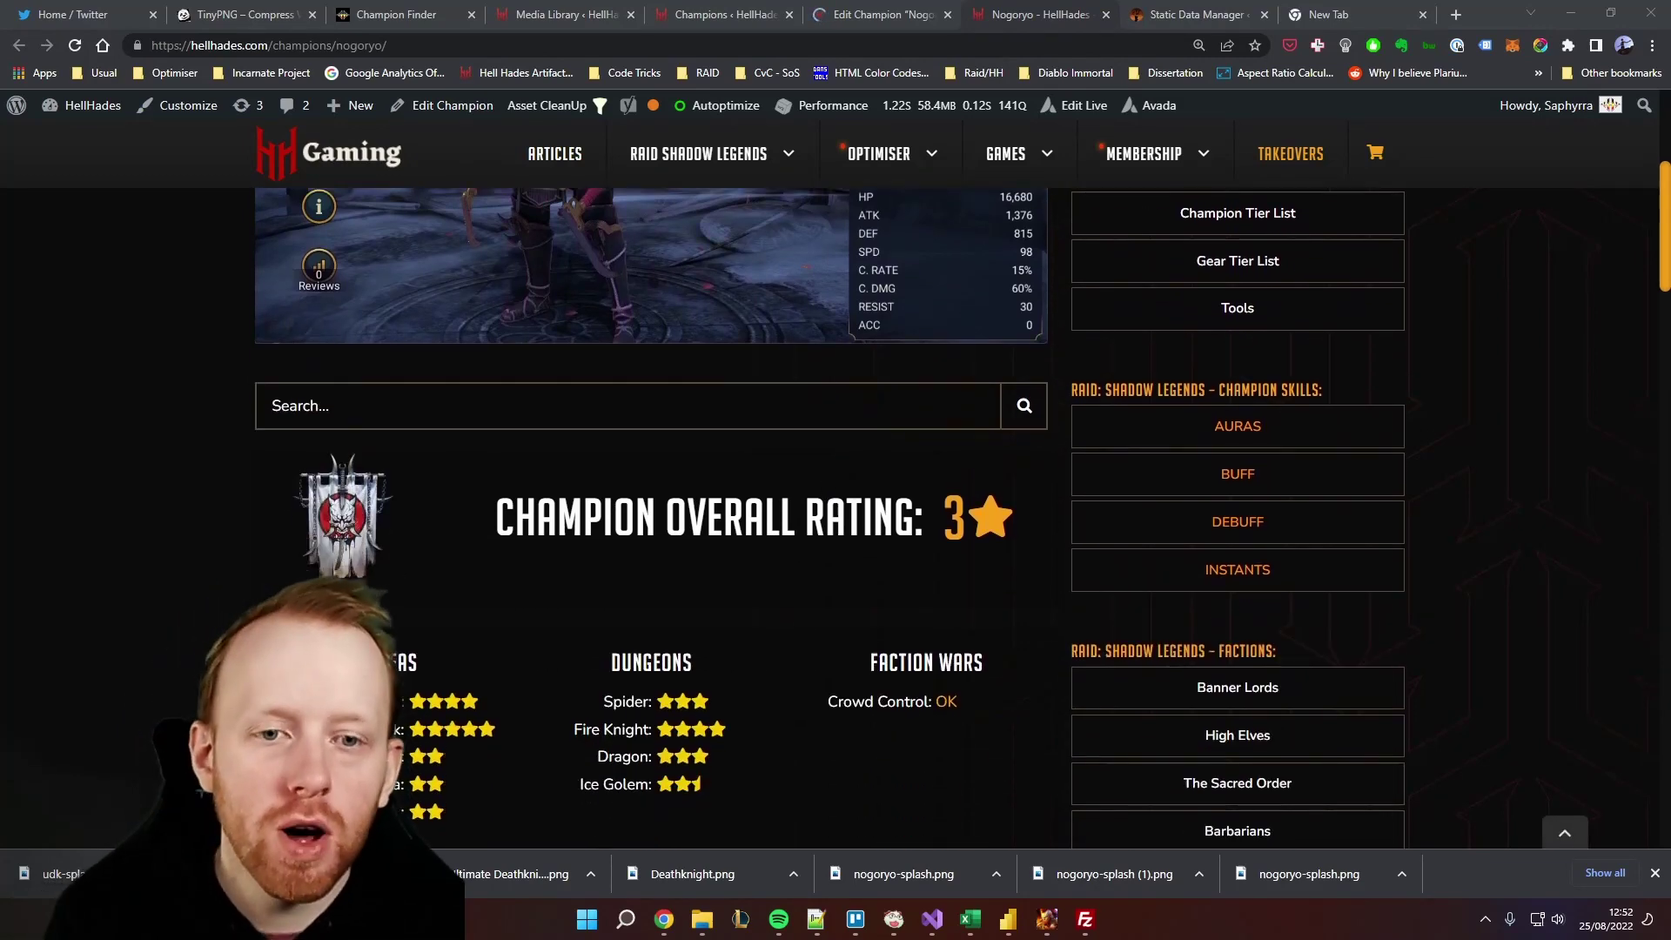
{"action": "scroll", "coordinate": [899, 614], "scroll_direction": "down", "scroll_amount": 2}
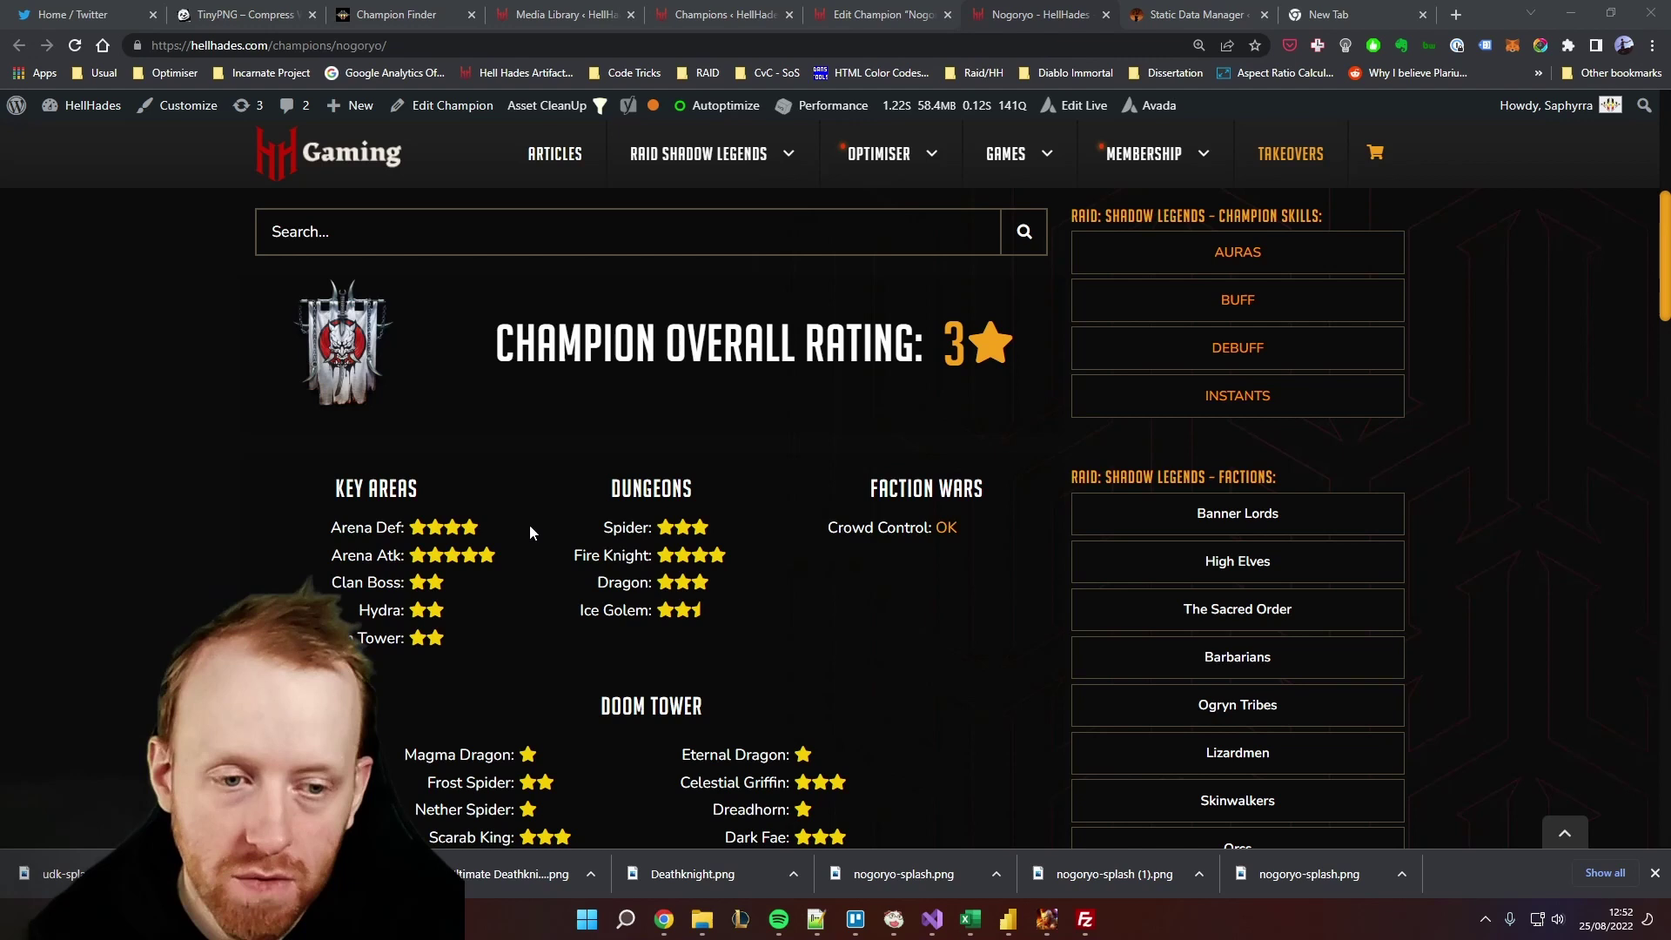
{"action": "scroll", "coordinate": [529, 524], "scroll_direction": "down", "scroll_amount": 2}
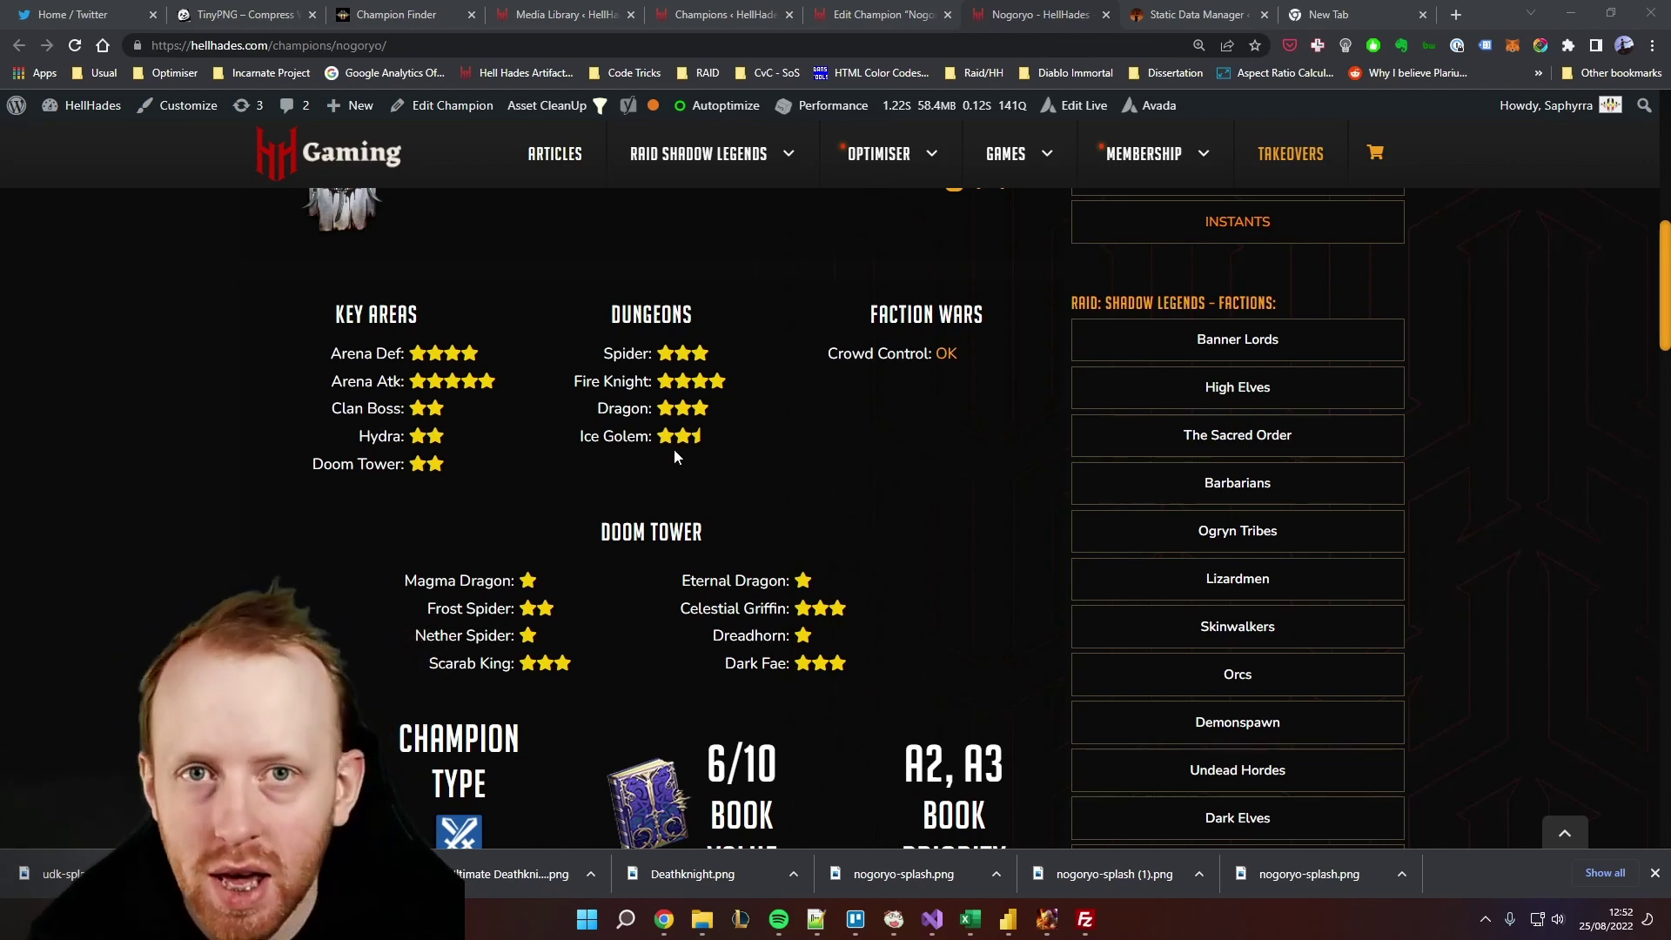
{"action": "scroll", "coordinate": [611, 505], "scroll_direction": "down", "scroll_amount": 5}
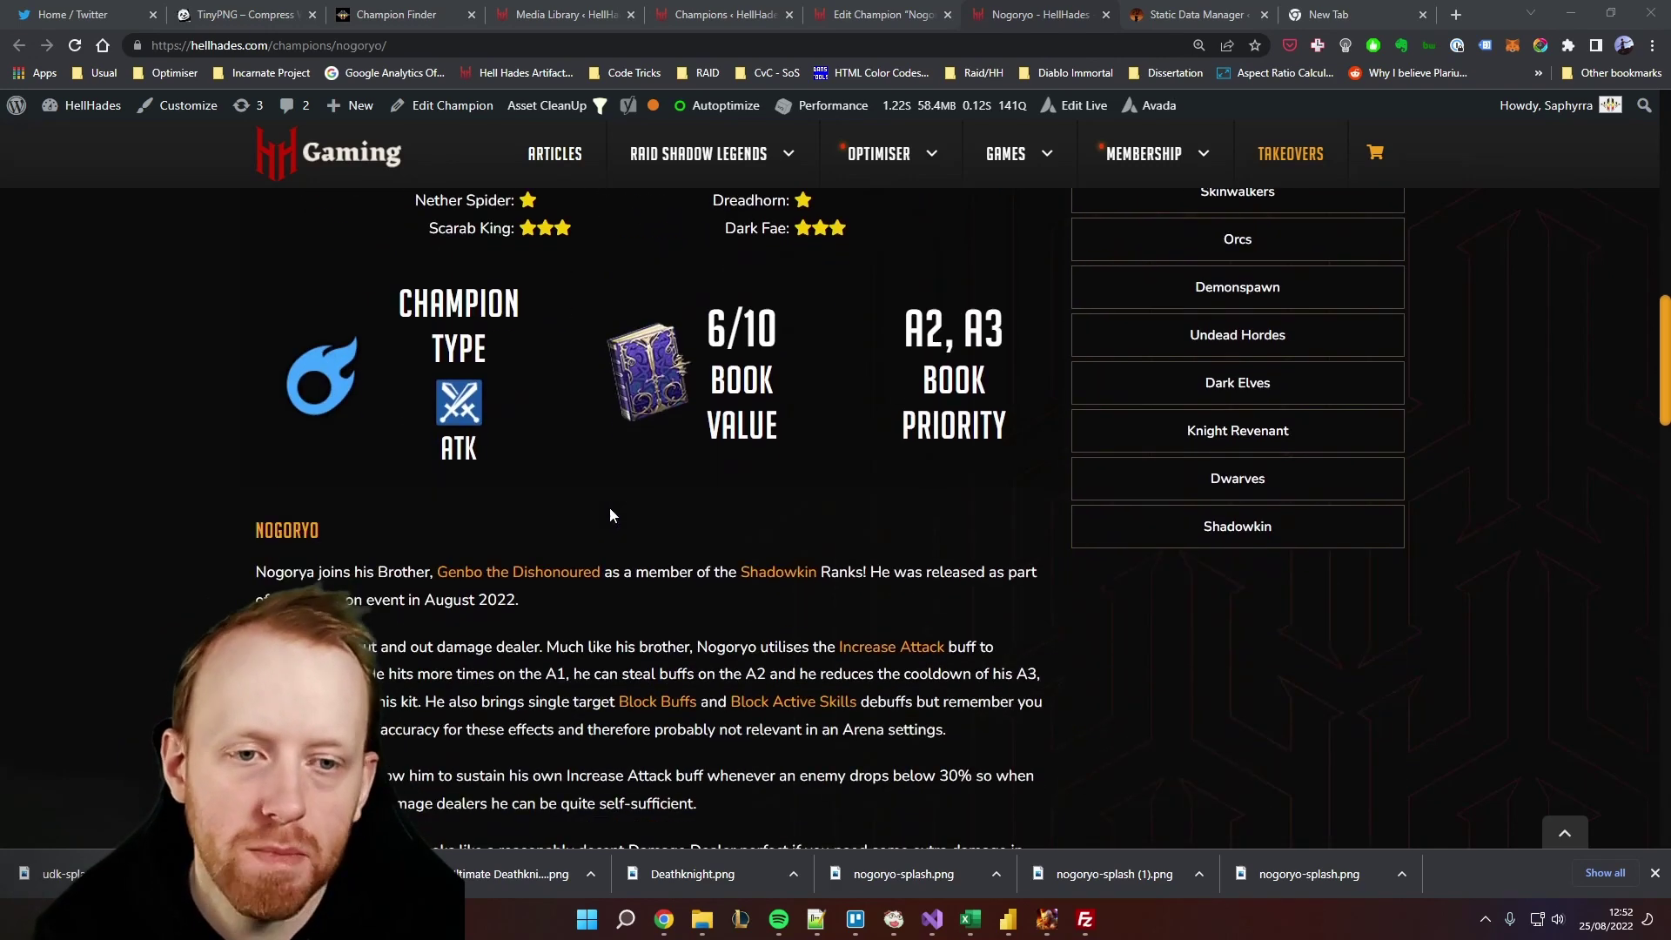
{"action": "scroll", "coordinate": [614, 498], "scroll_direction": "down", "scroll_amount": 10}
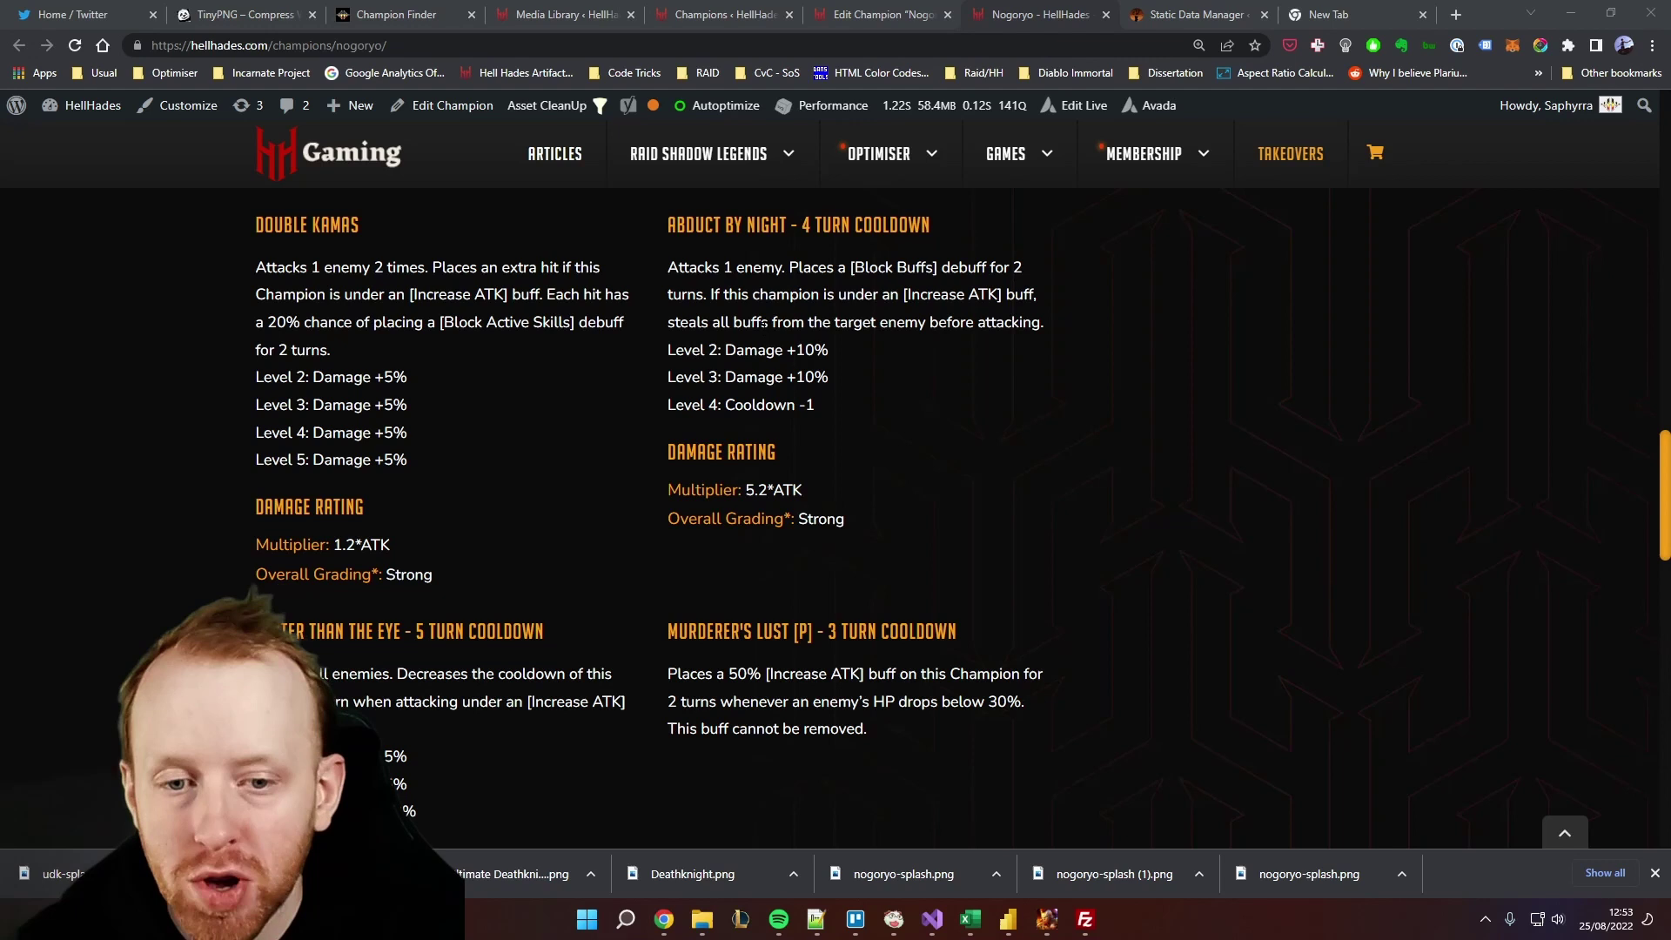
- Read Nogoryo's skill descriptions and damage multipliers on the champion page, checking them against the base stats
{"action": "scroll", "coordinate": [835, 522], "scroll_direction": "down", "scroll_amount": 2}
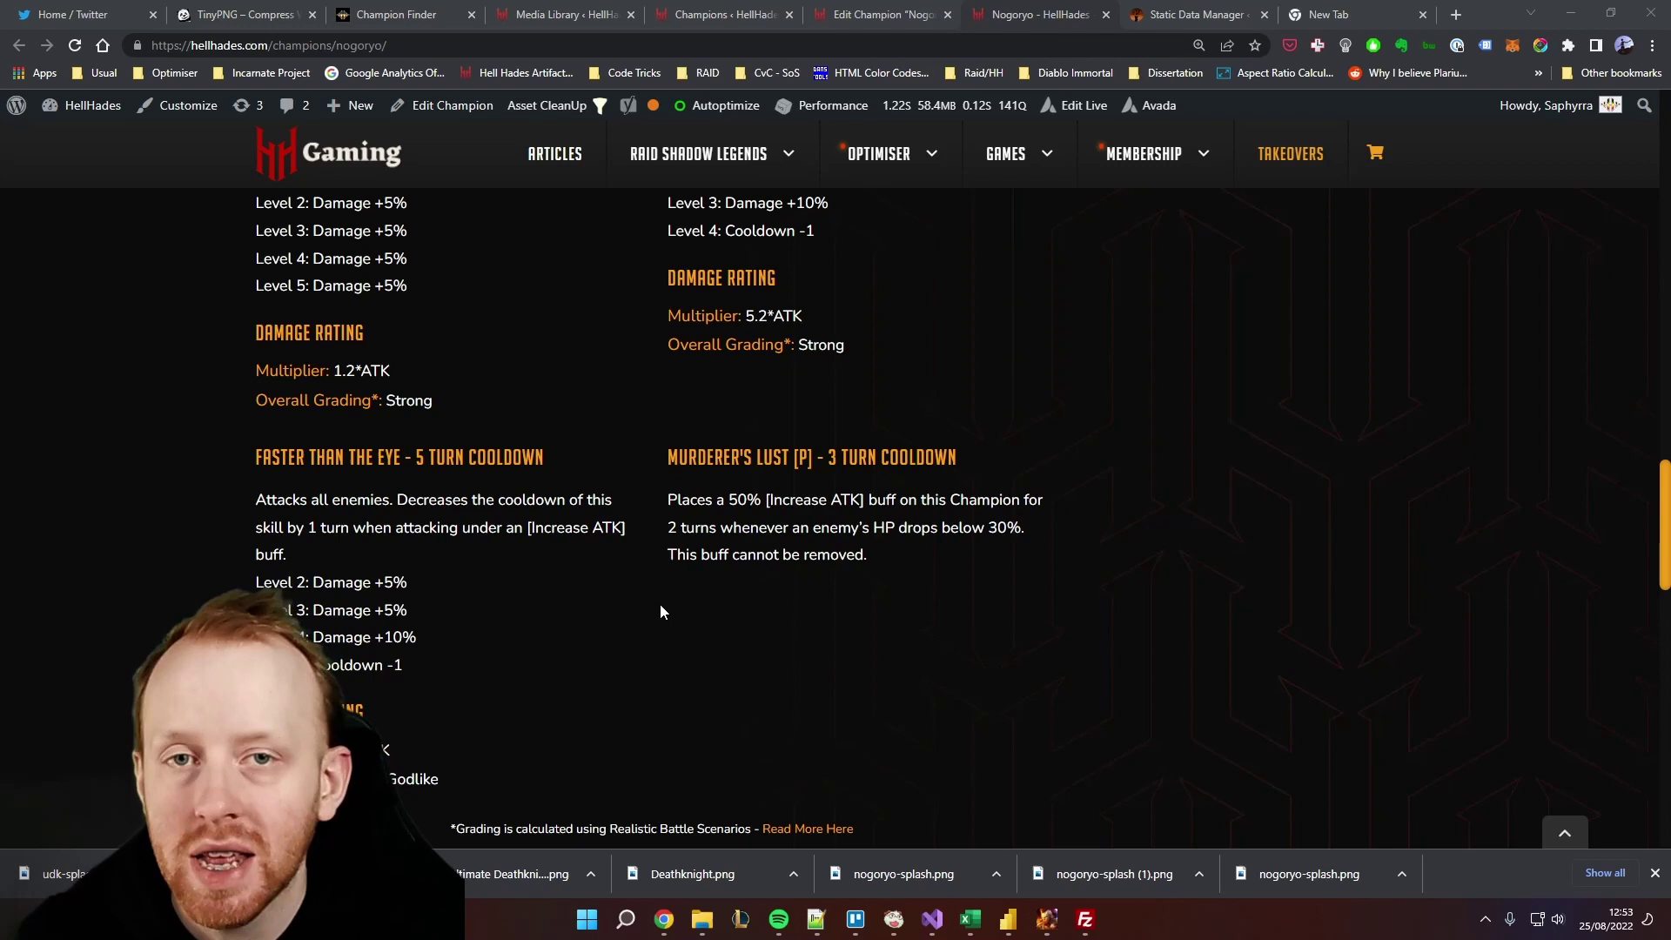
{"action": "scroll", "coordinate": [640, 597], "scroll_direction": "up", "scroll_amount": 2}
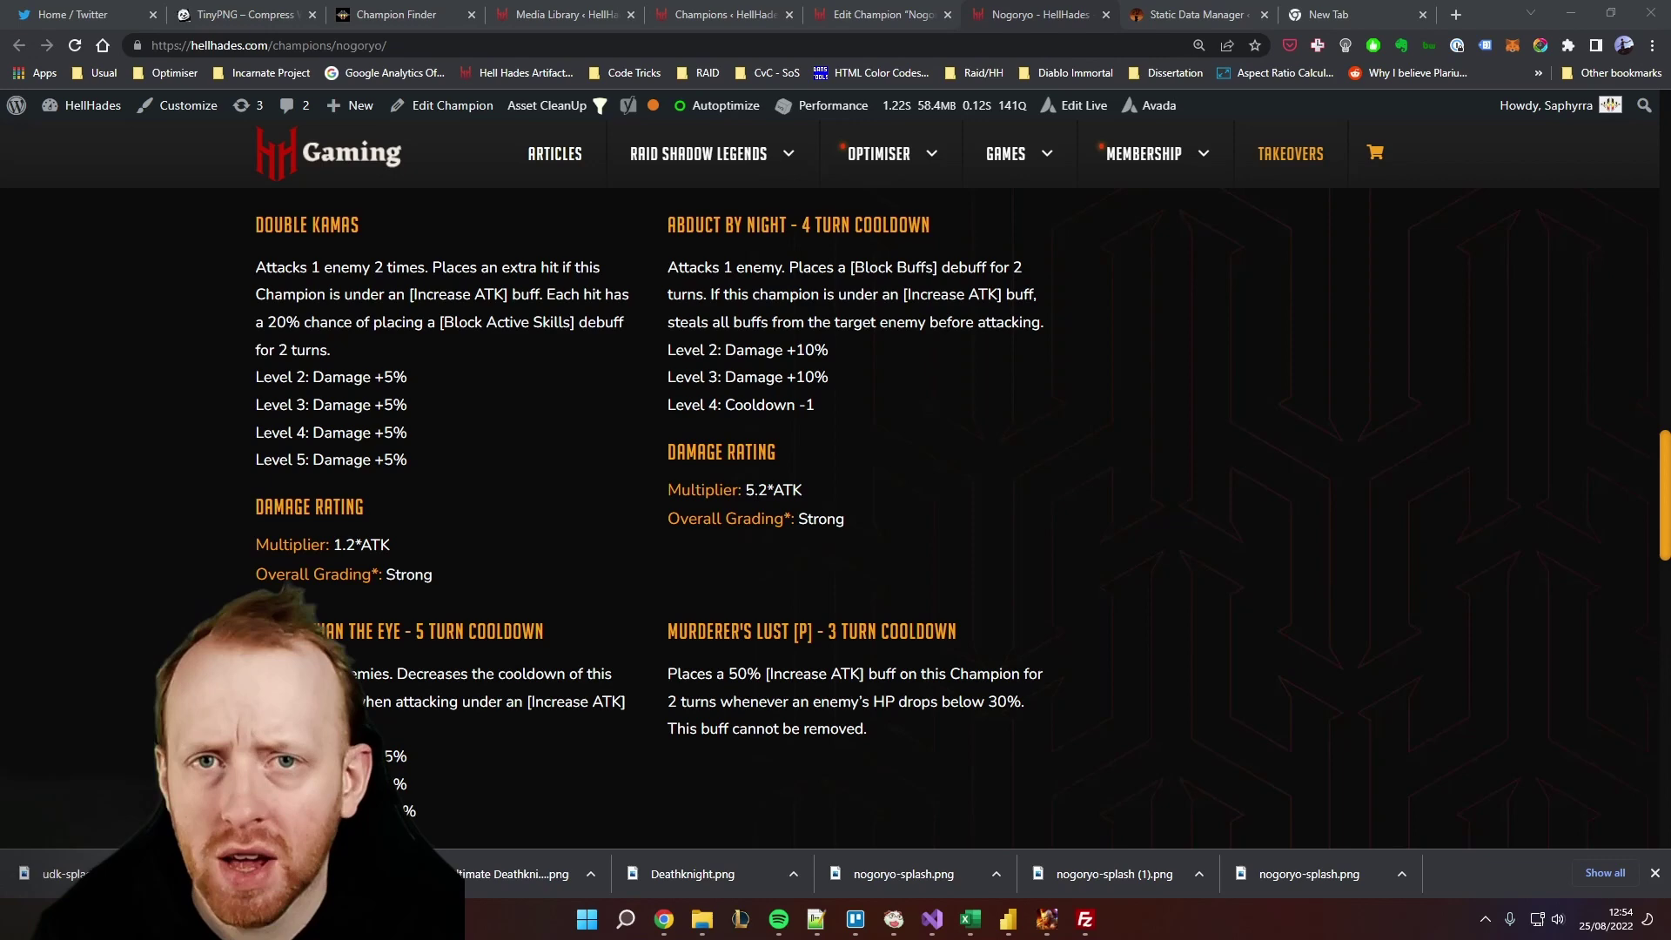
{"action": "scroll", "coordinate": [836, 522], "scroll_direction": "down", "scroll_amount": 3}
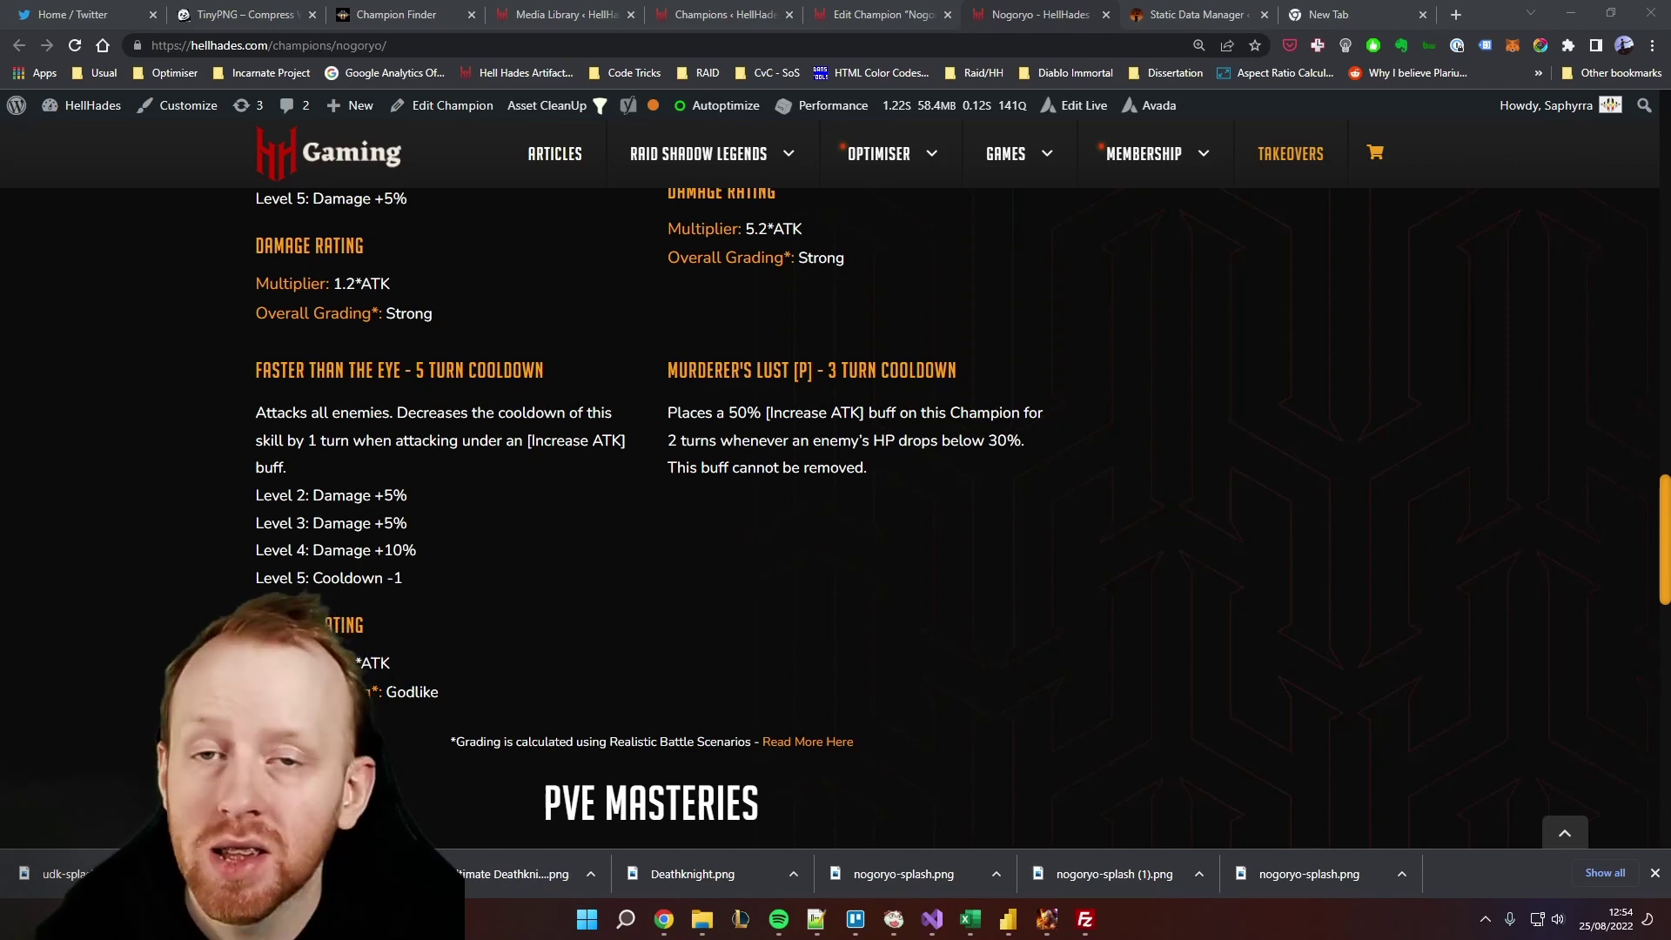
{"action": "scroll", "coordinate": [438, 688], "scroll_direction": "up", "scroll_amount": 20}
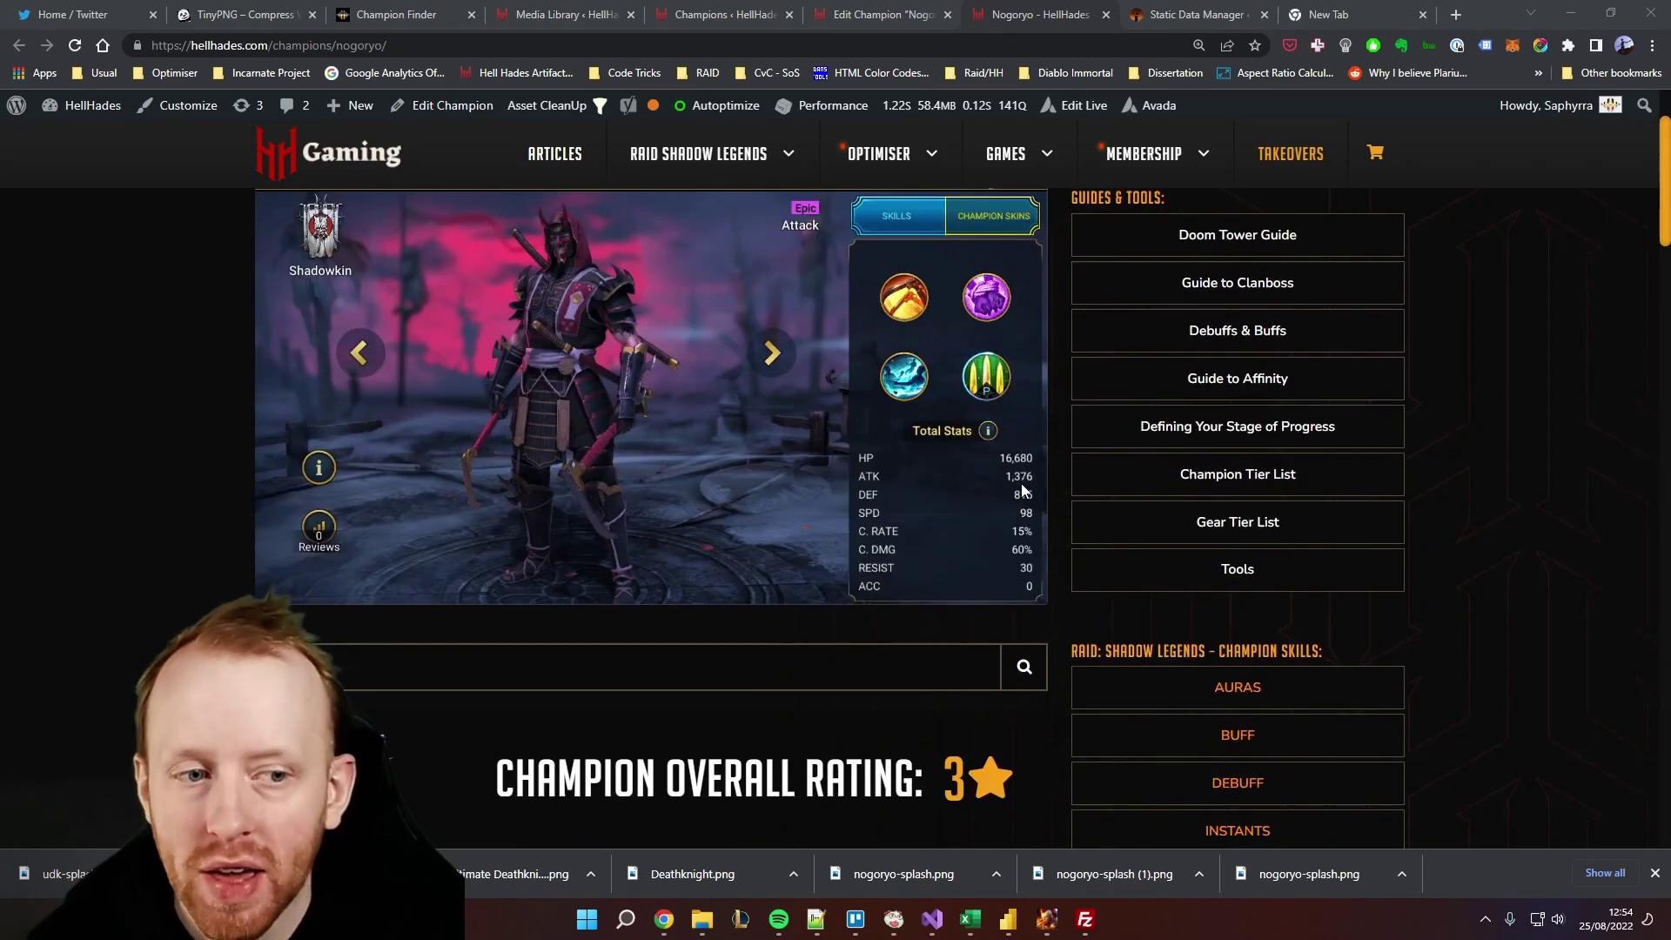
{"action": "scroll", "coordinate": [813, 627], "scroll_direction": "down", "scroll_amount": 15}
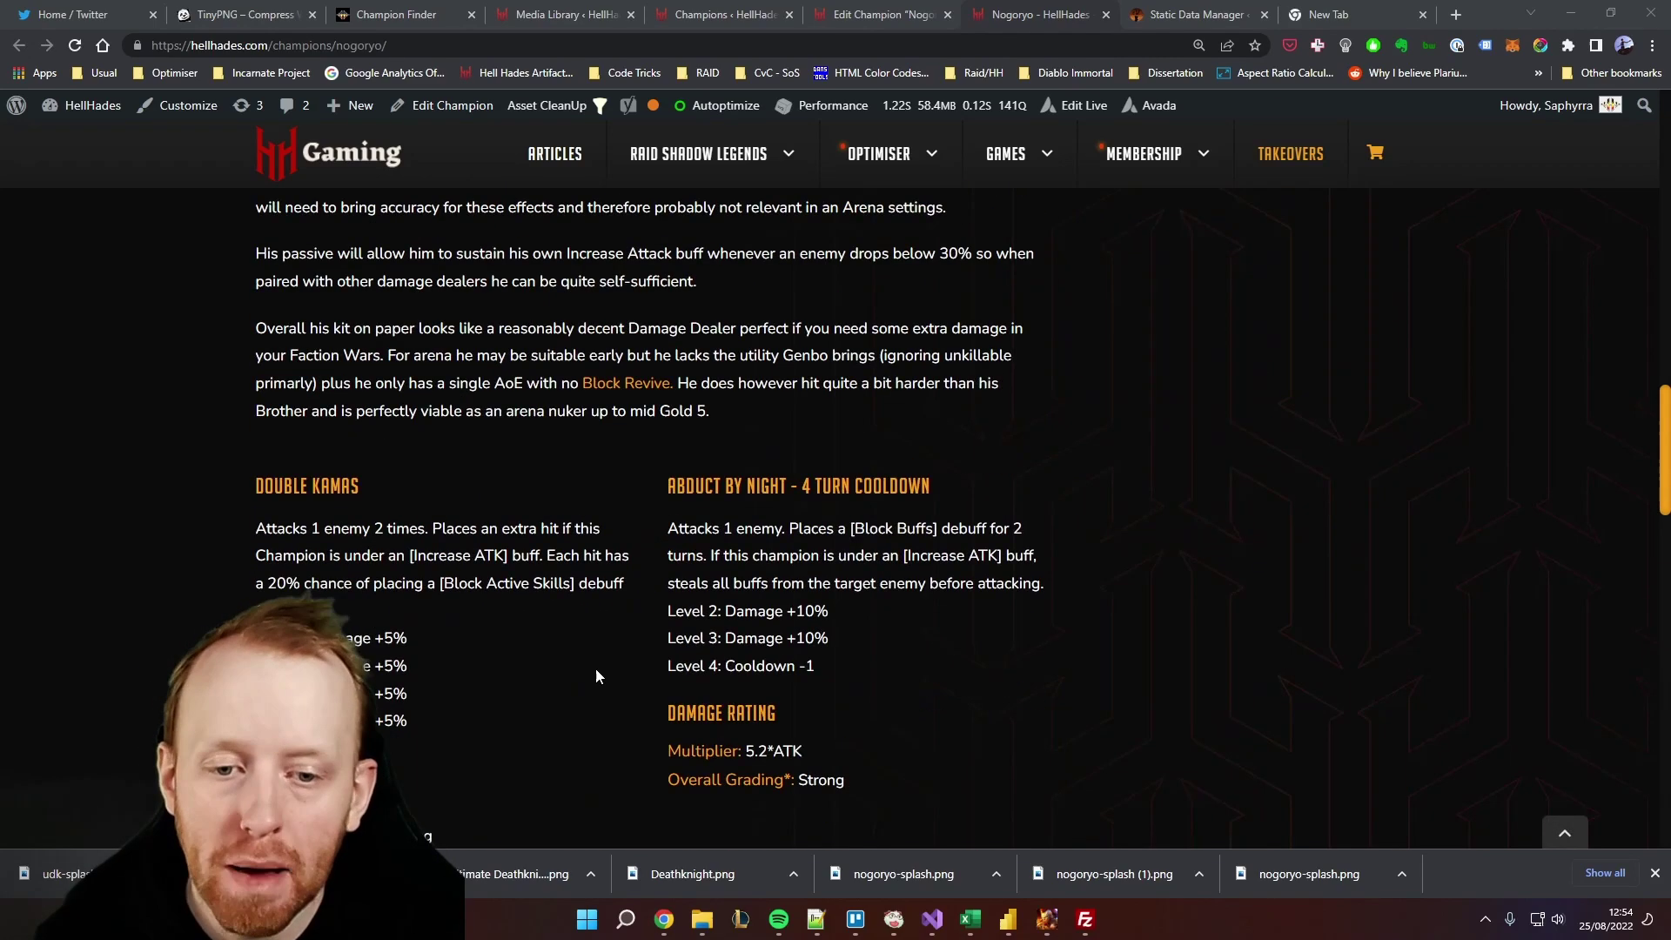
{"action": "scroll", "coordinate": [596, 676], "scroll_direction": "down", "scroll_amount": 11}
{"action": "scroll", "coordinate": [370, 634], "scroll_direction": "up", "scroll_amount": 4}
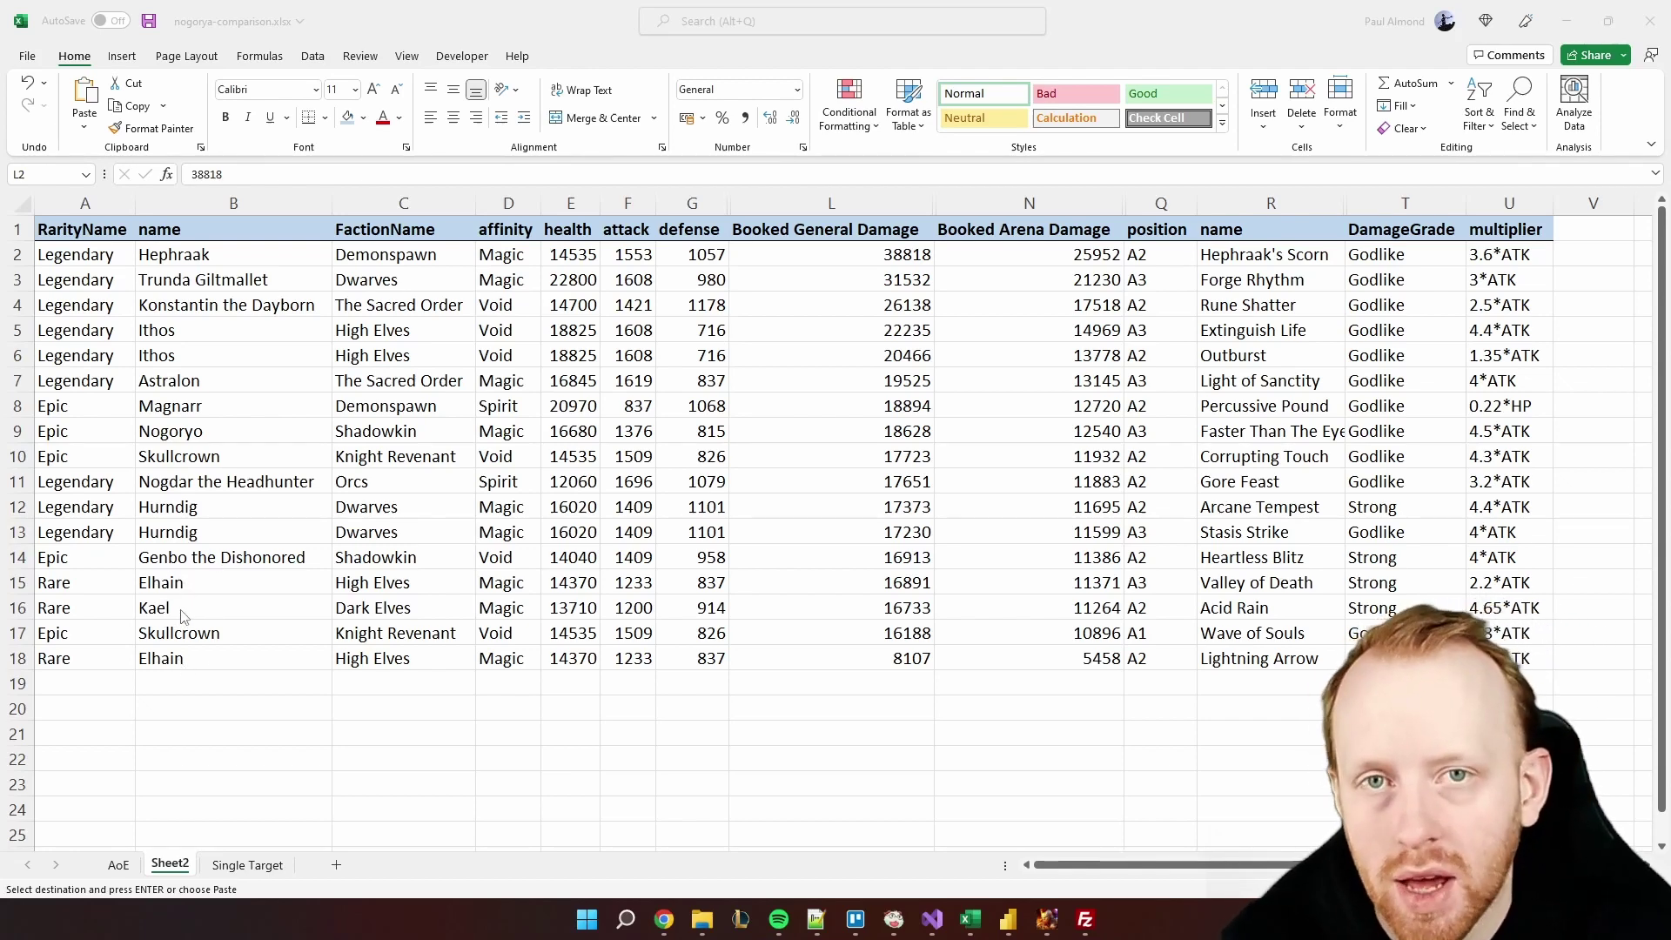
- Switch to the nogorya-comparison.xlsx workbook in Excel and examine the Booked General Damage ranking on Sheet2 from Trunda Giltmallet to Nogoryo
{"action": "key", "text": "alt+Tab"}
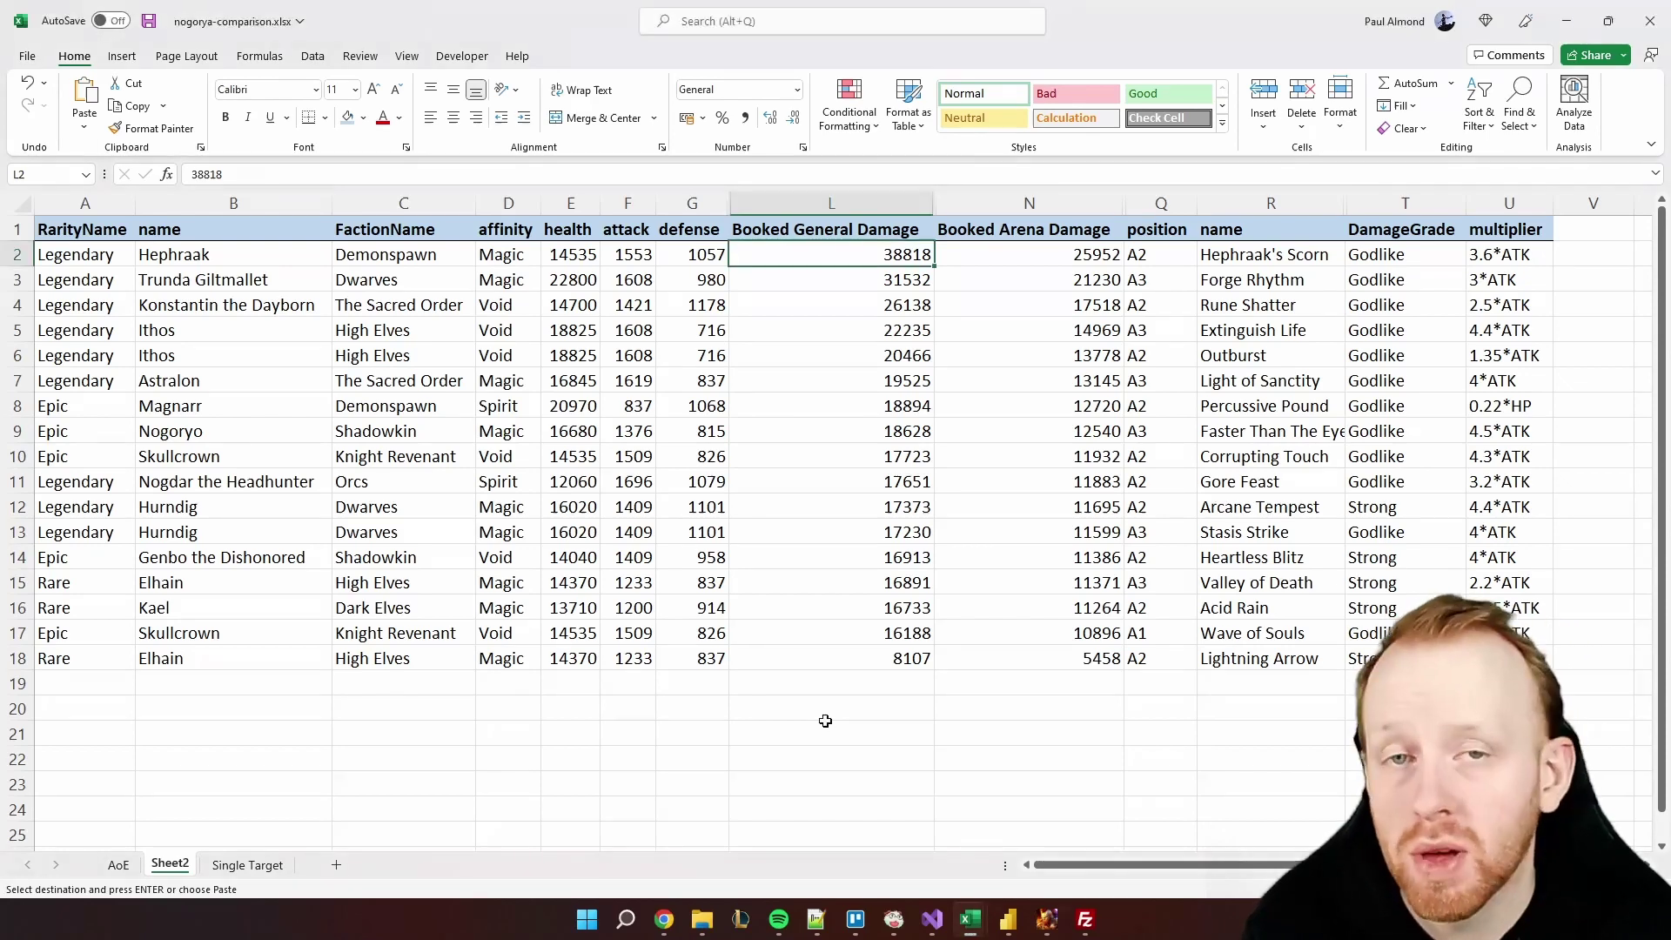
{"action": "left_click", "coordinate": [844, 287]}
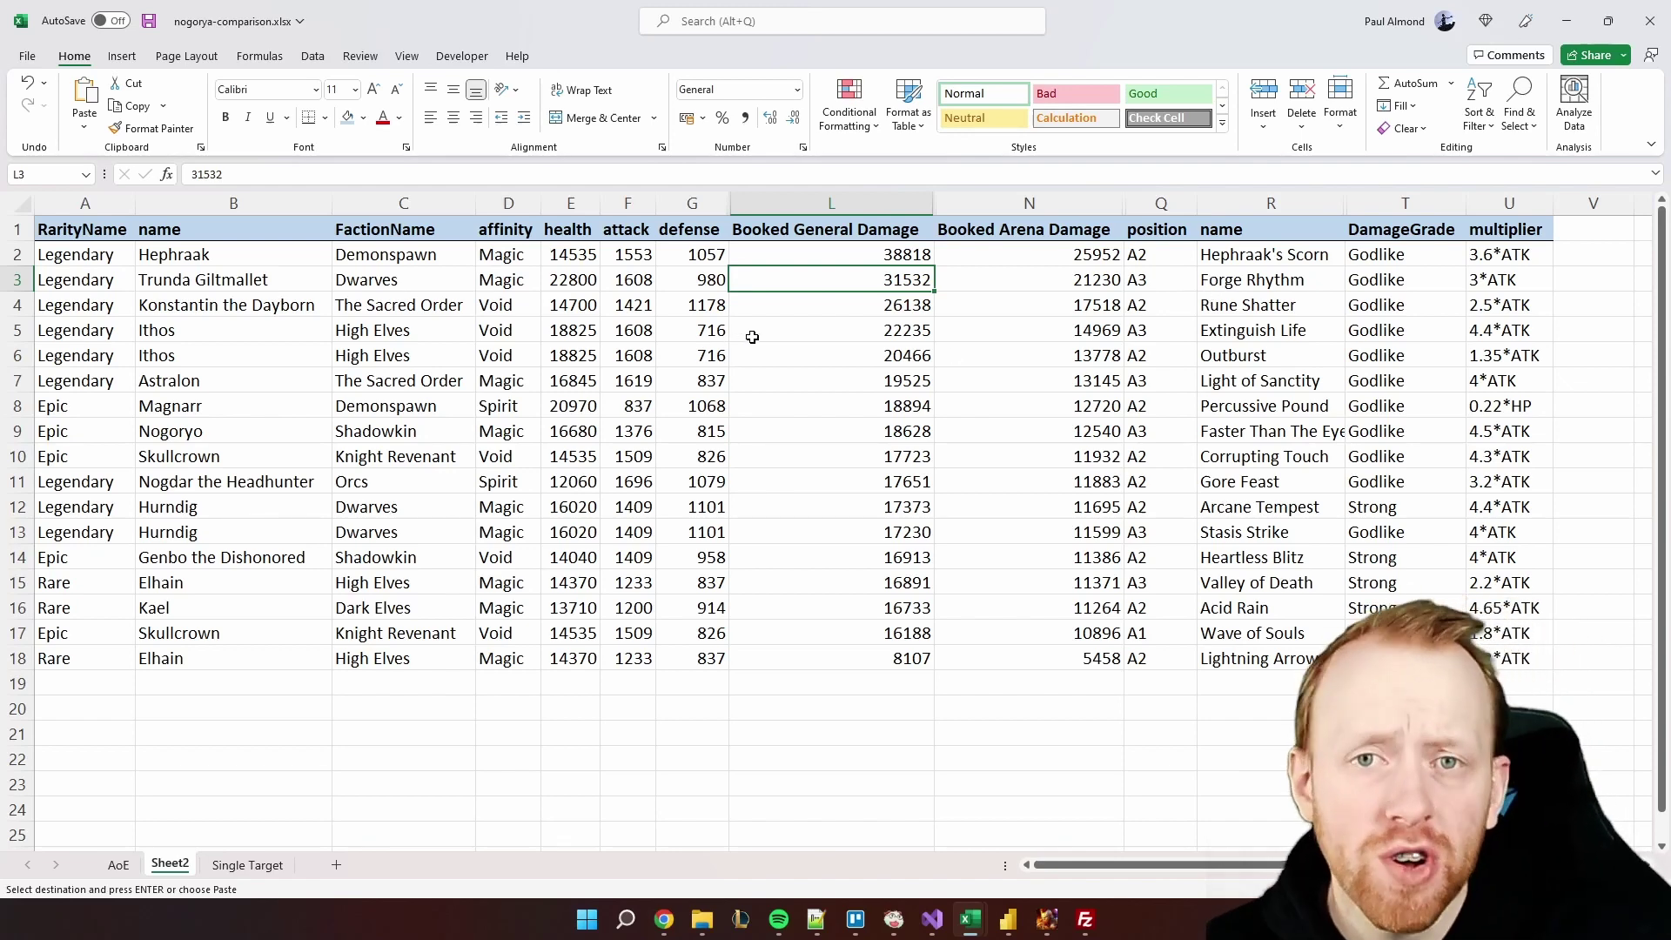
{"action": "left_click", "coordinate": [855, 302]}
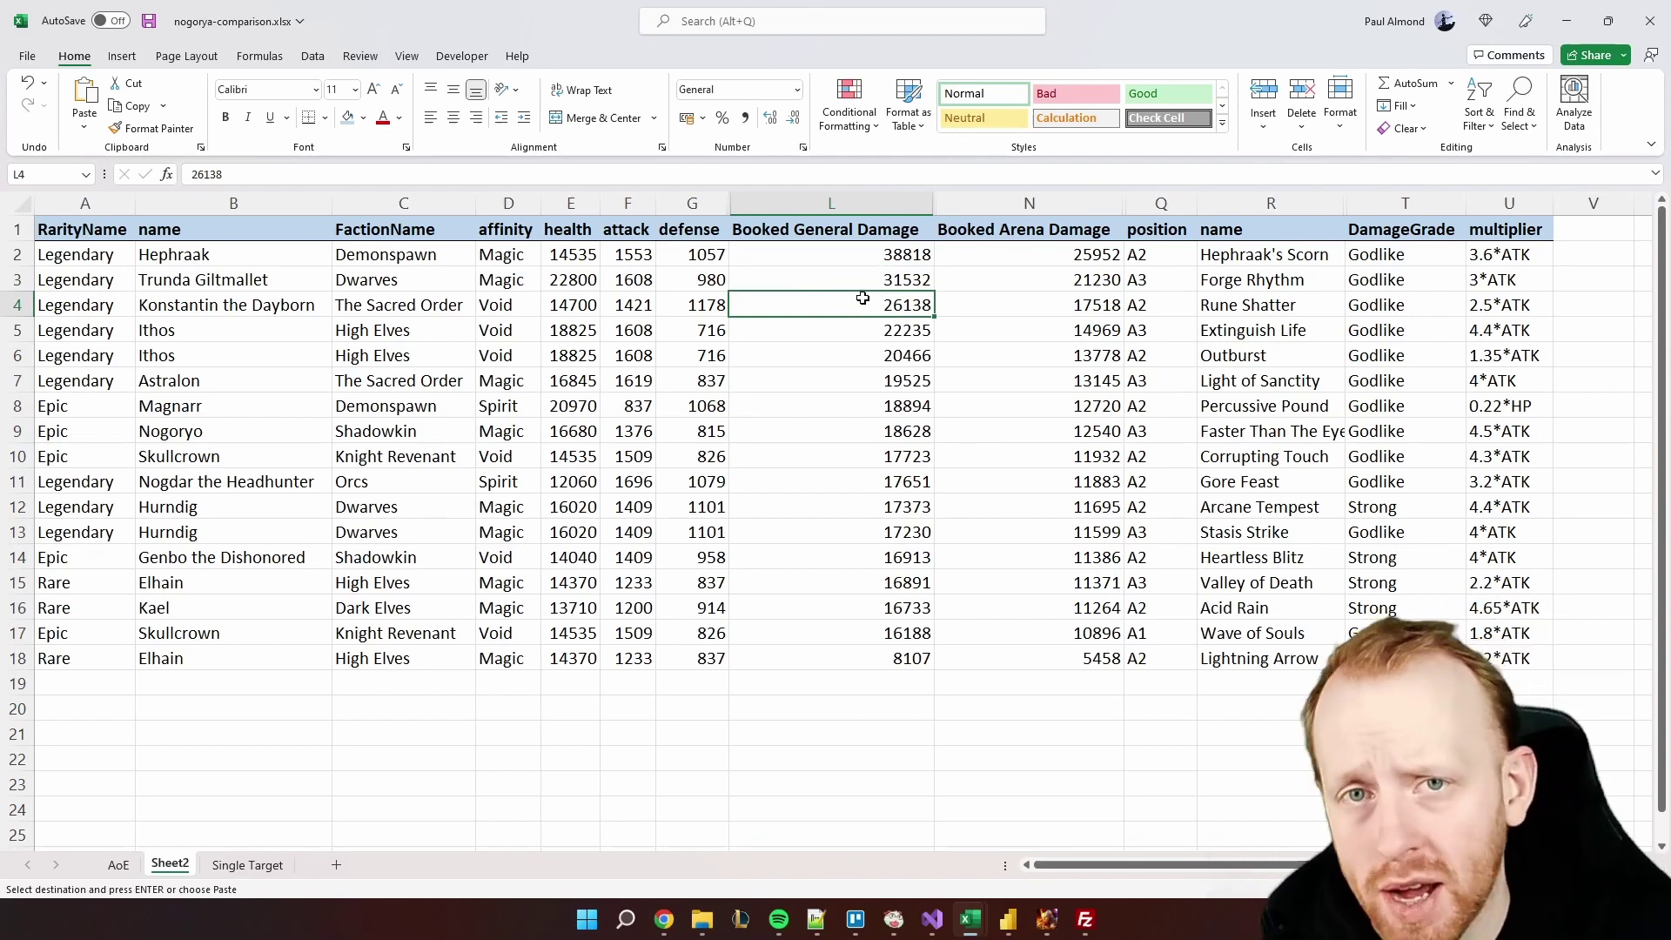
{"action": "left_click", "coordinate": [841, 337]}
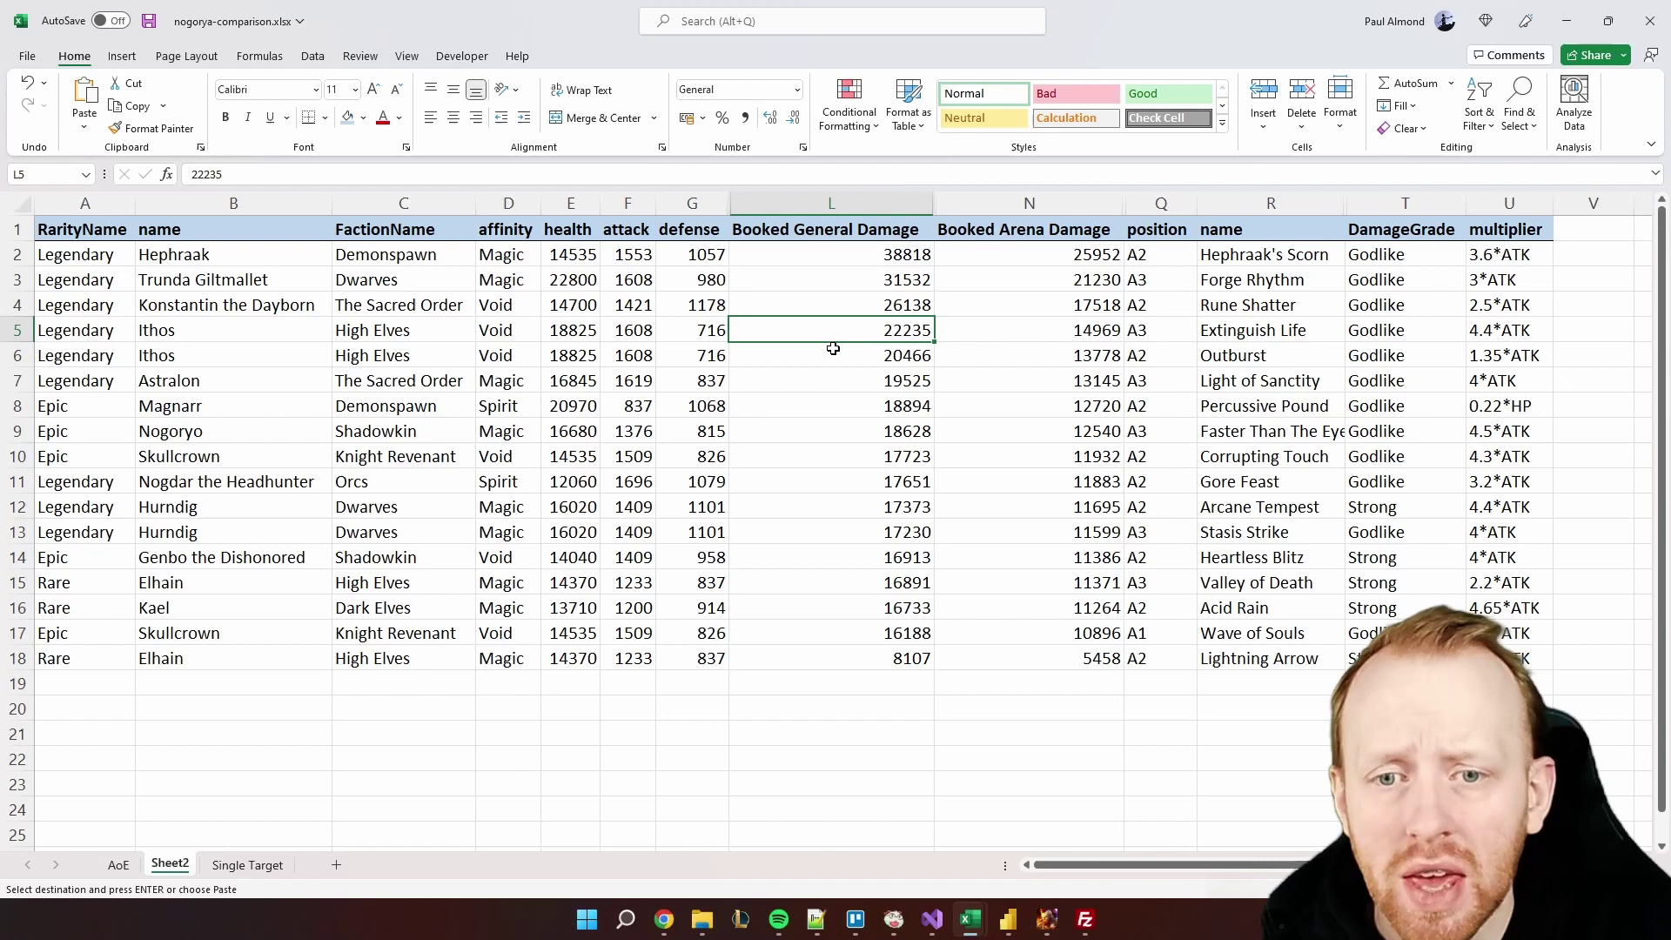
{"action": "left_click", "coordinate": [809, 383]}
{"action": "left_click", "coordinate": [814, 407]}
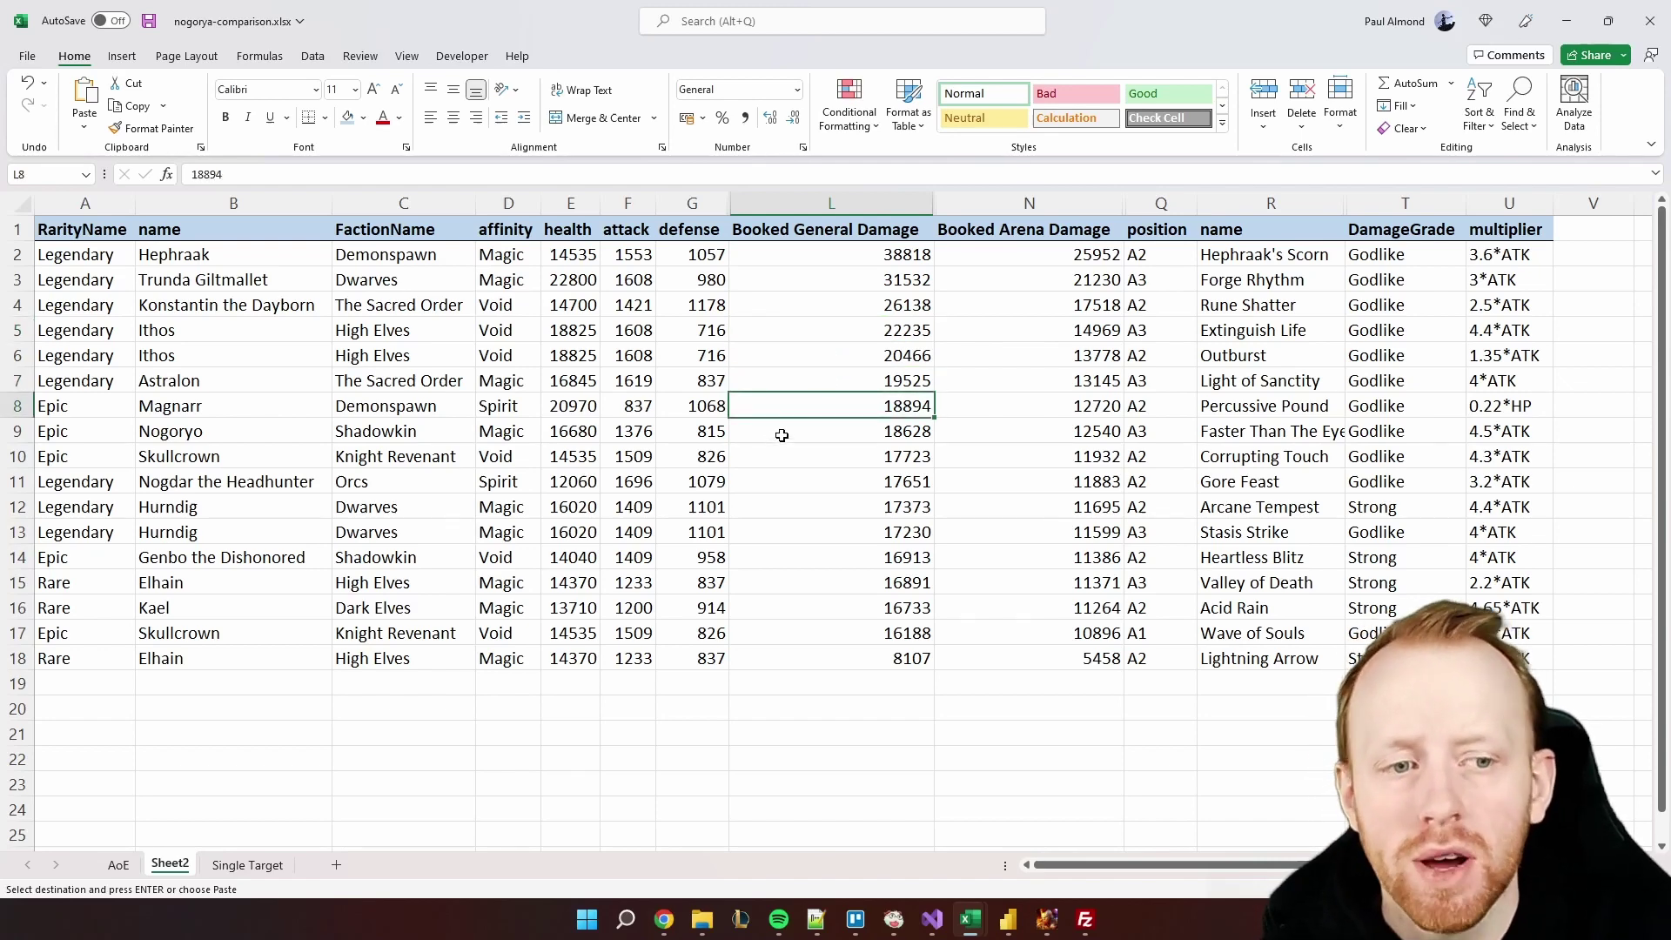
{"action": "left_click", "coordinate": [783, 435]}
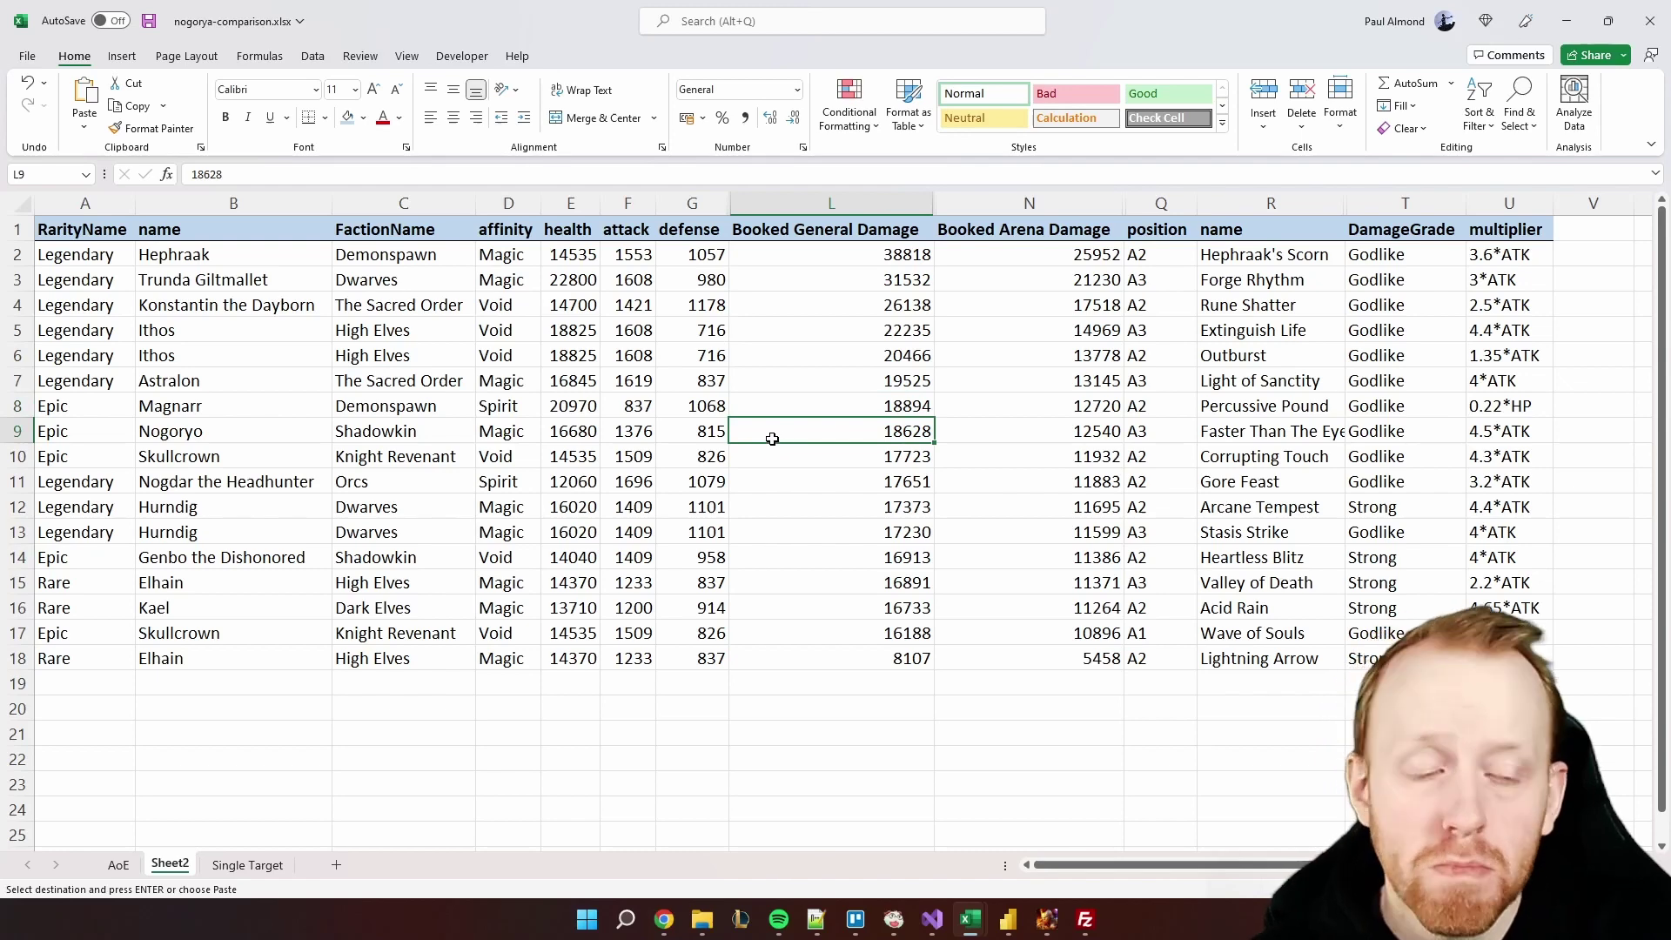
- Compare Nogoryo's Booked General Damage on Sheet2 with Magnarr, Skullcrown, Hurndig and Genbo the Dishonored, and check Kael's multiplier
{"action": "key", "text": "Up"}
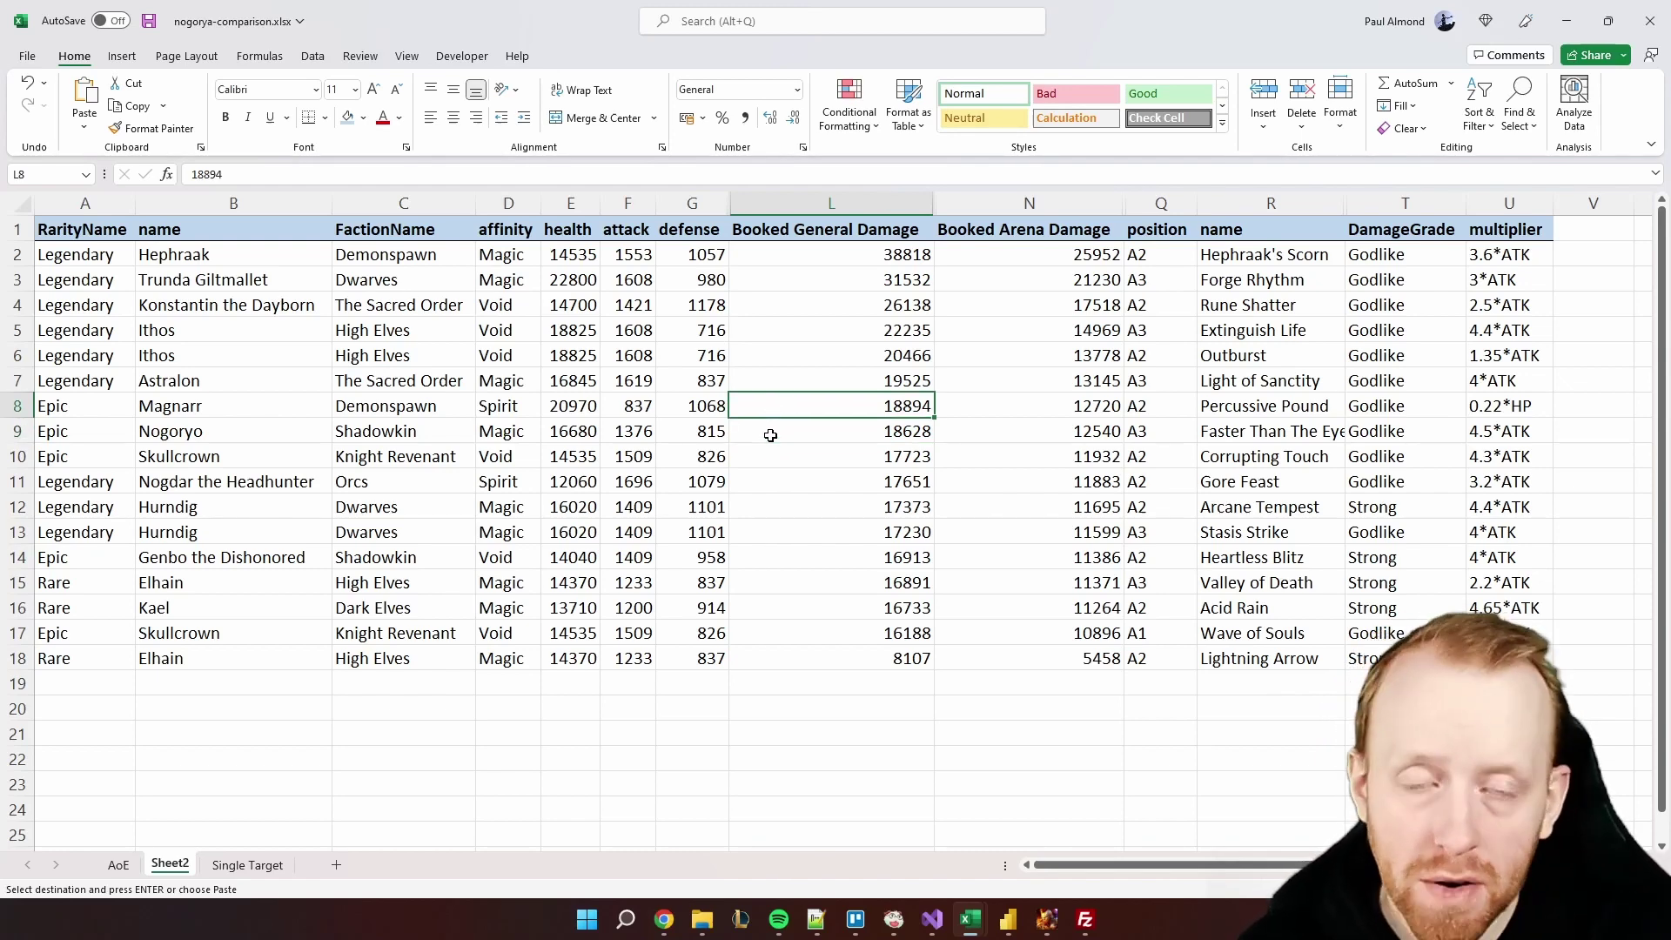
{"action": "key", "text": "Down"}
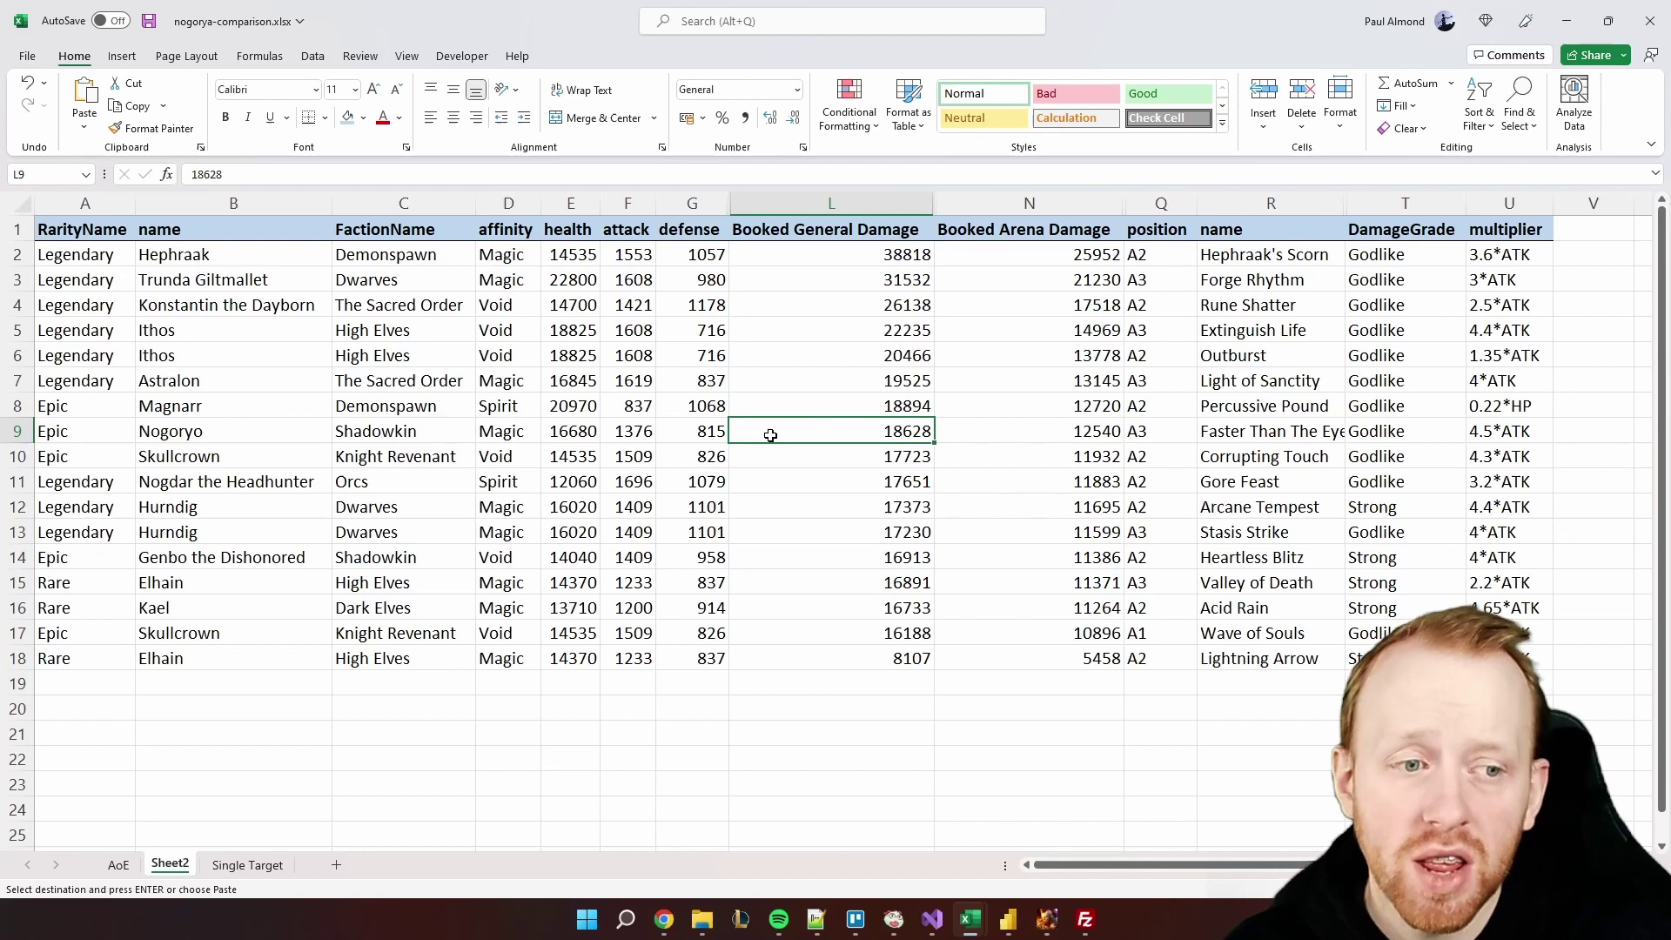
{"action": "key", "text": "Down"}
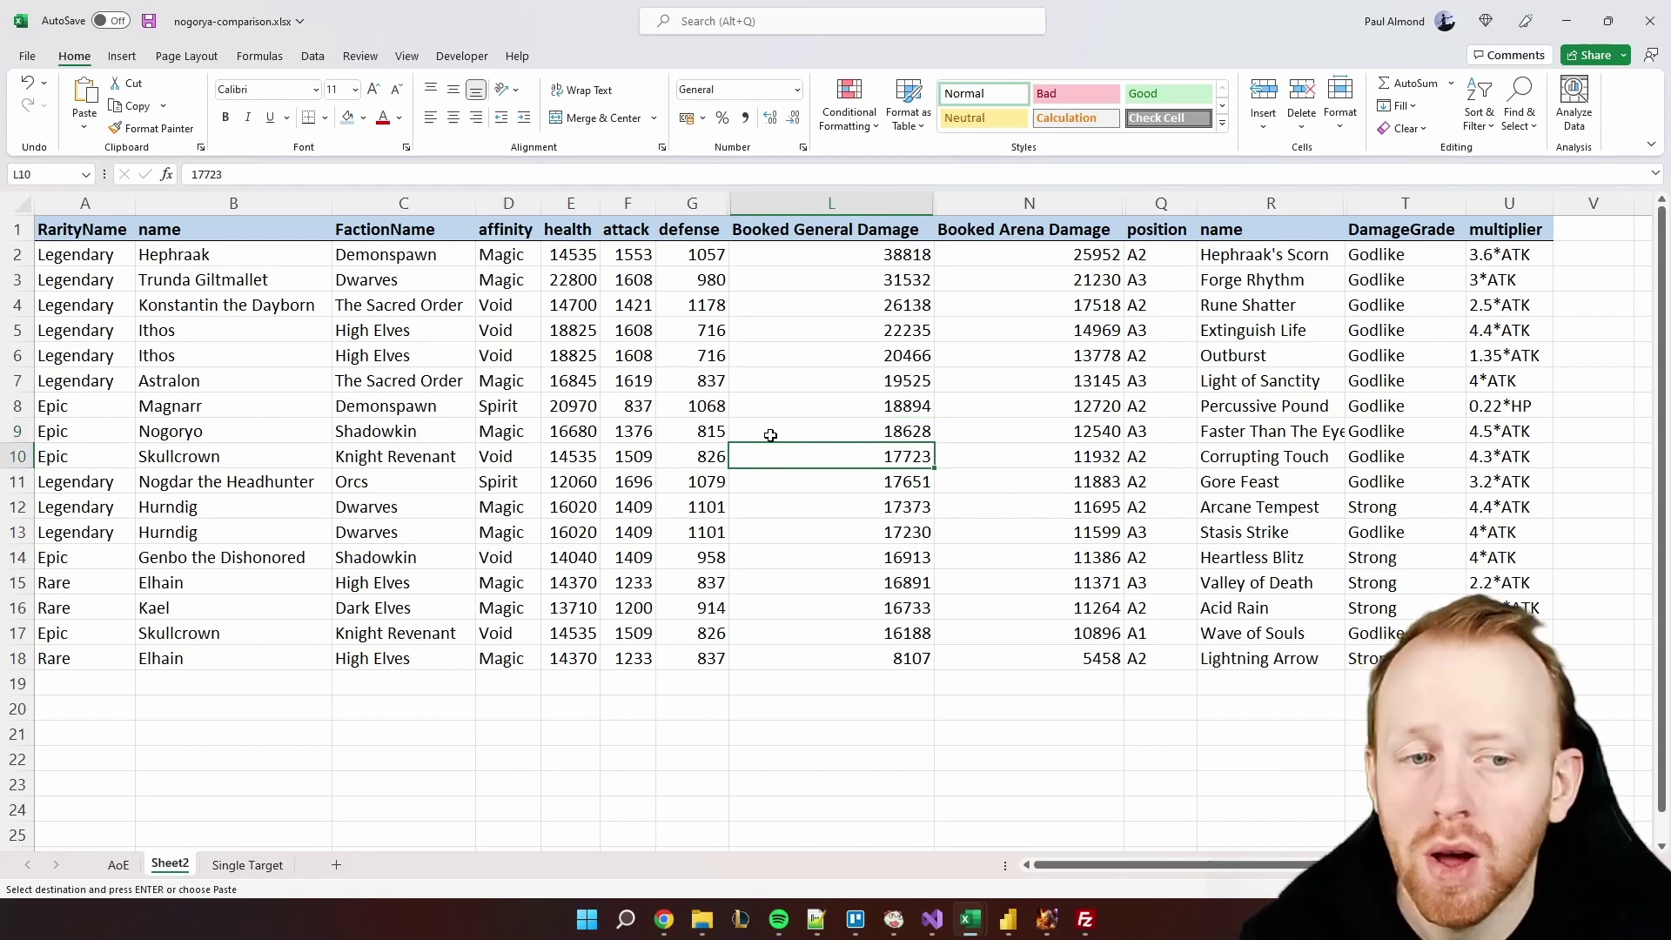
{"action": "left_click", "coordinate": [833, 503]}
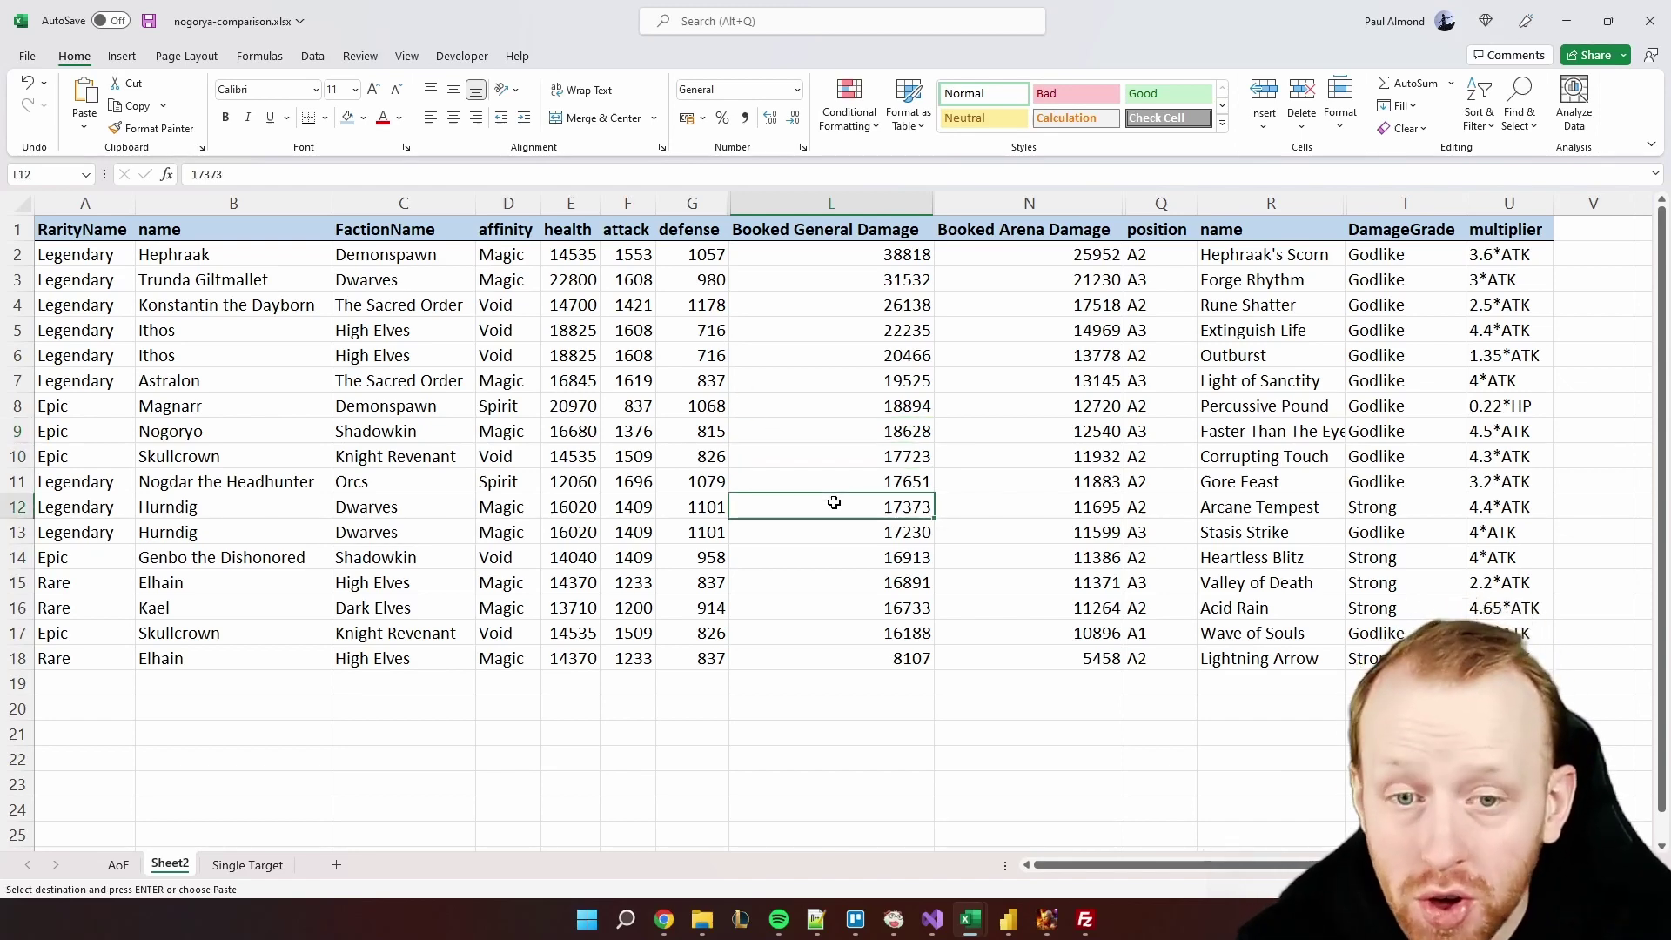
{"action": "left_click", "coordinate": [834, 552]}
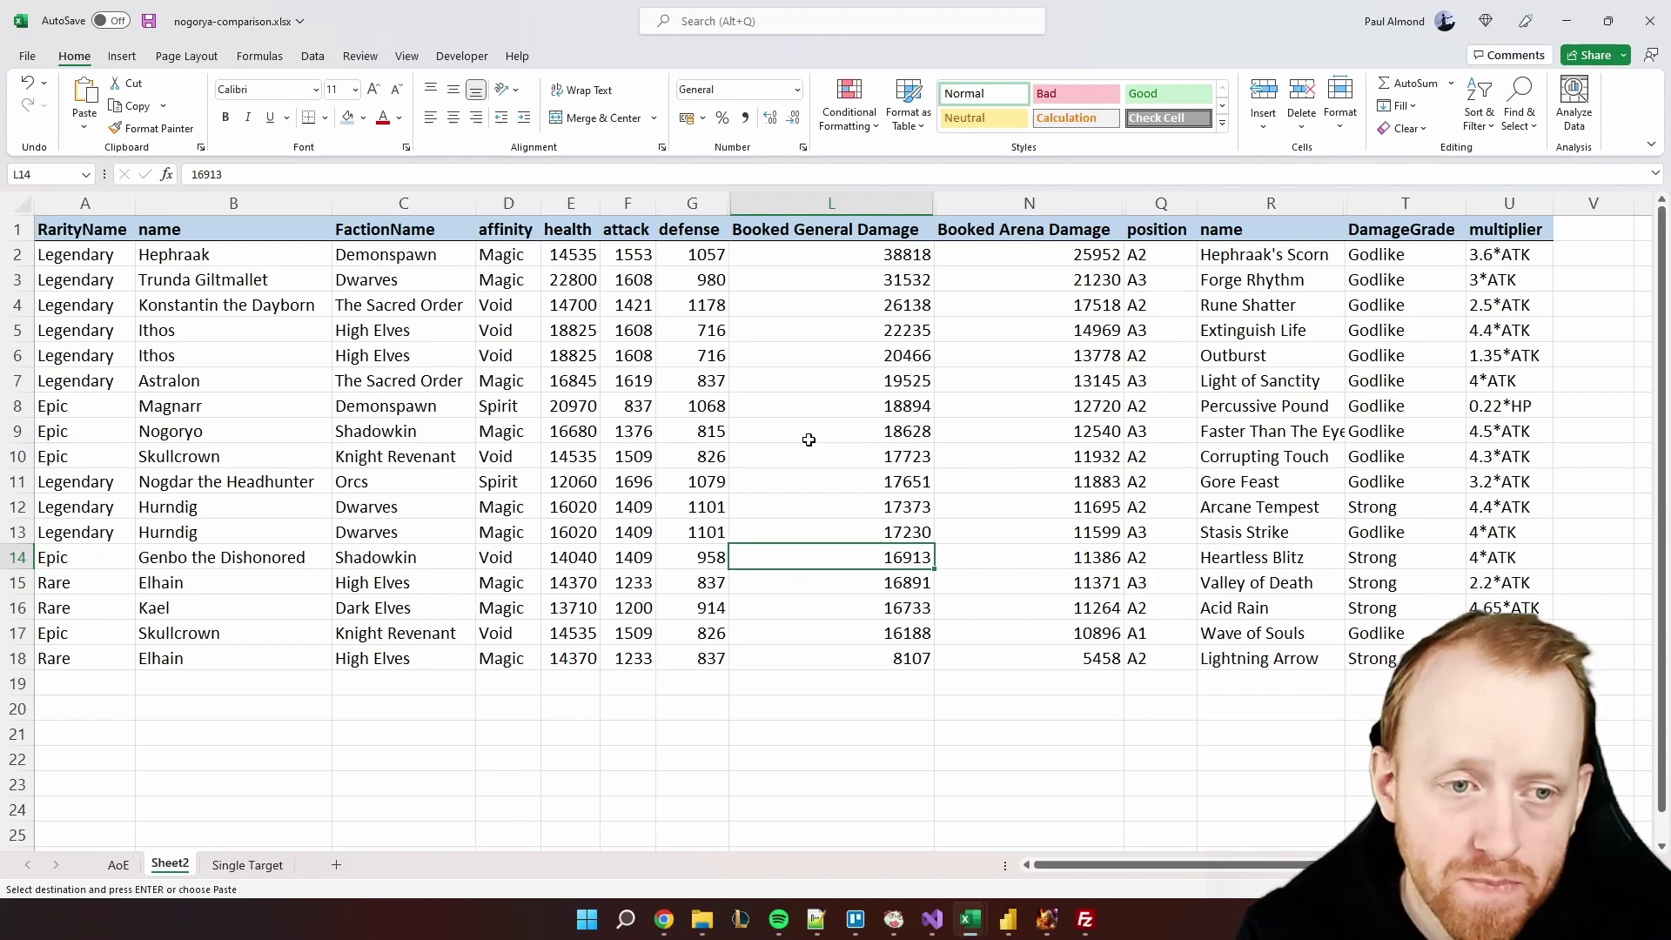
{"action": "left_click", "coordinate": [809, 440]}
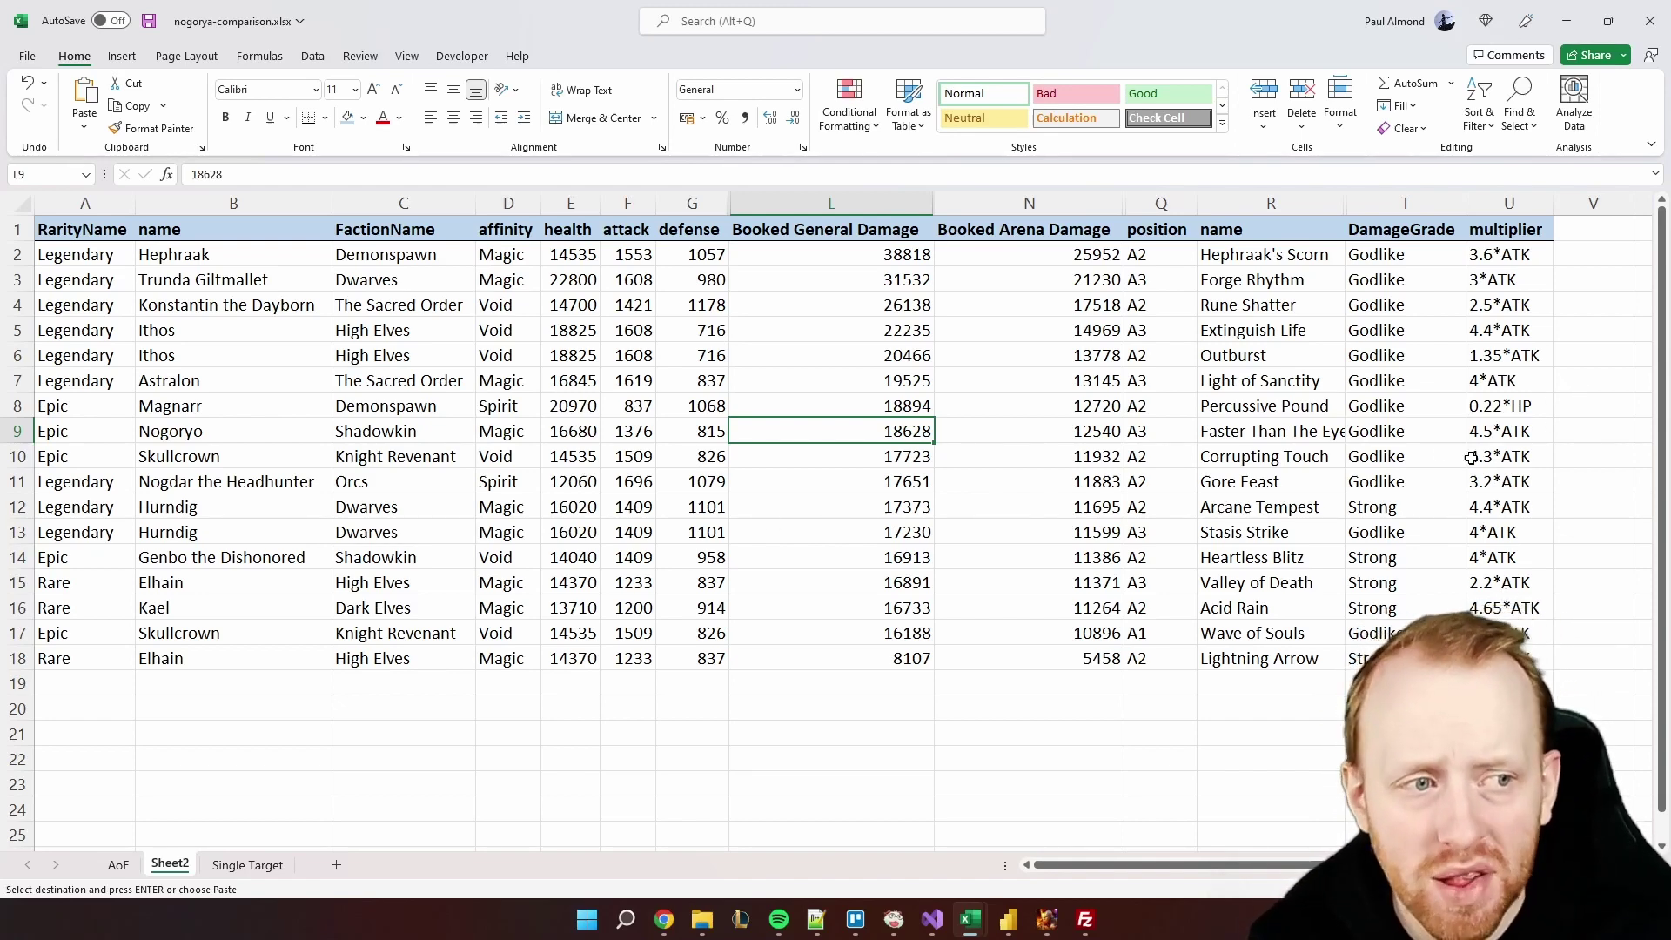
{"action": "left_click", "coordinate": [1514, 613]}
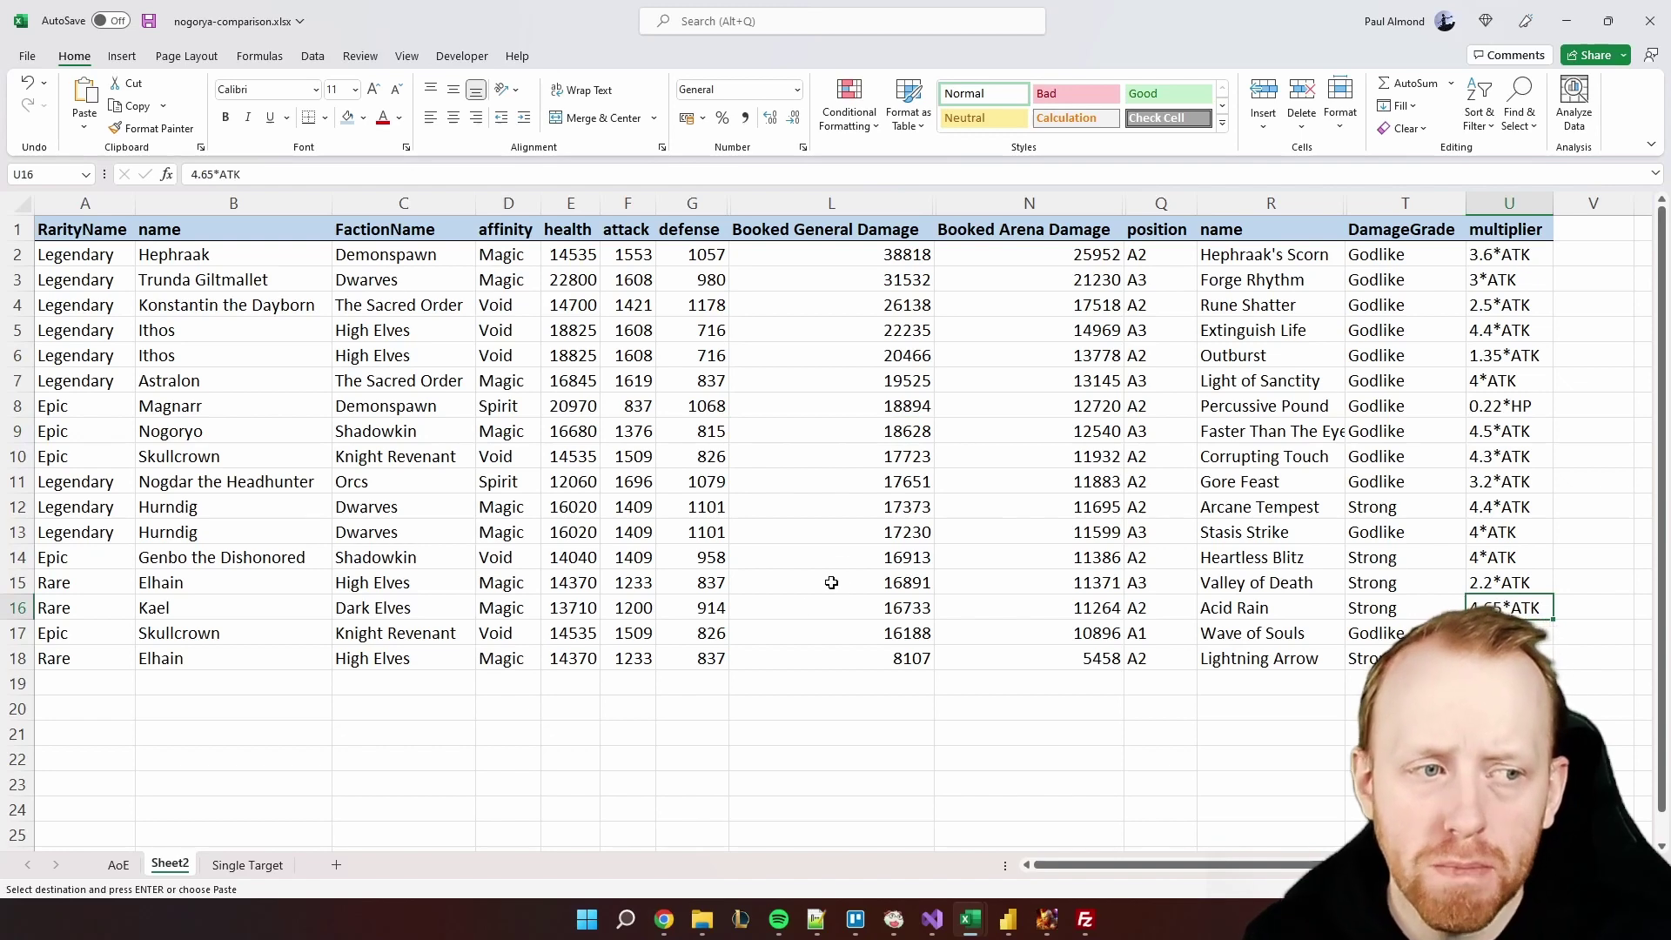
{"action": "left_click", "coordinate": [834, 426]}
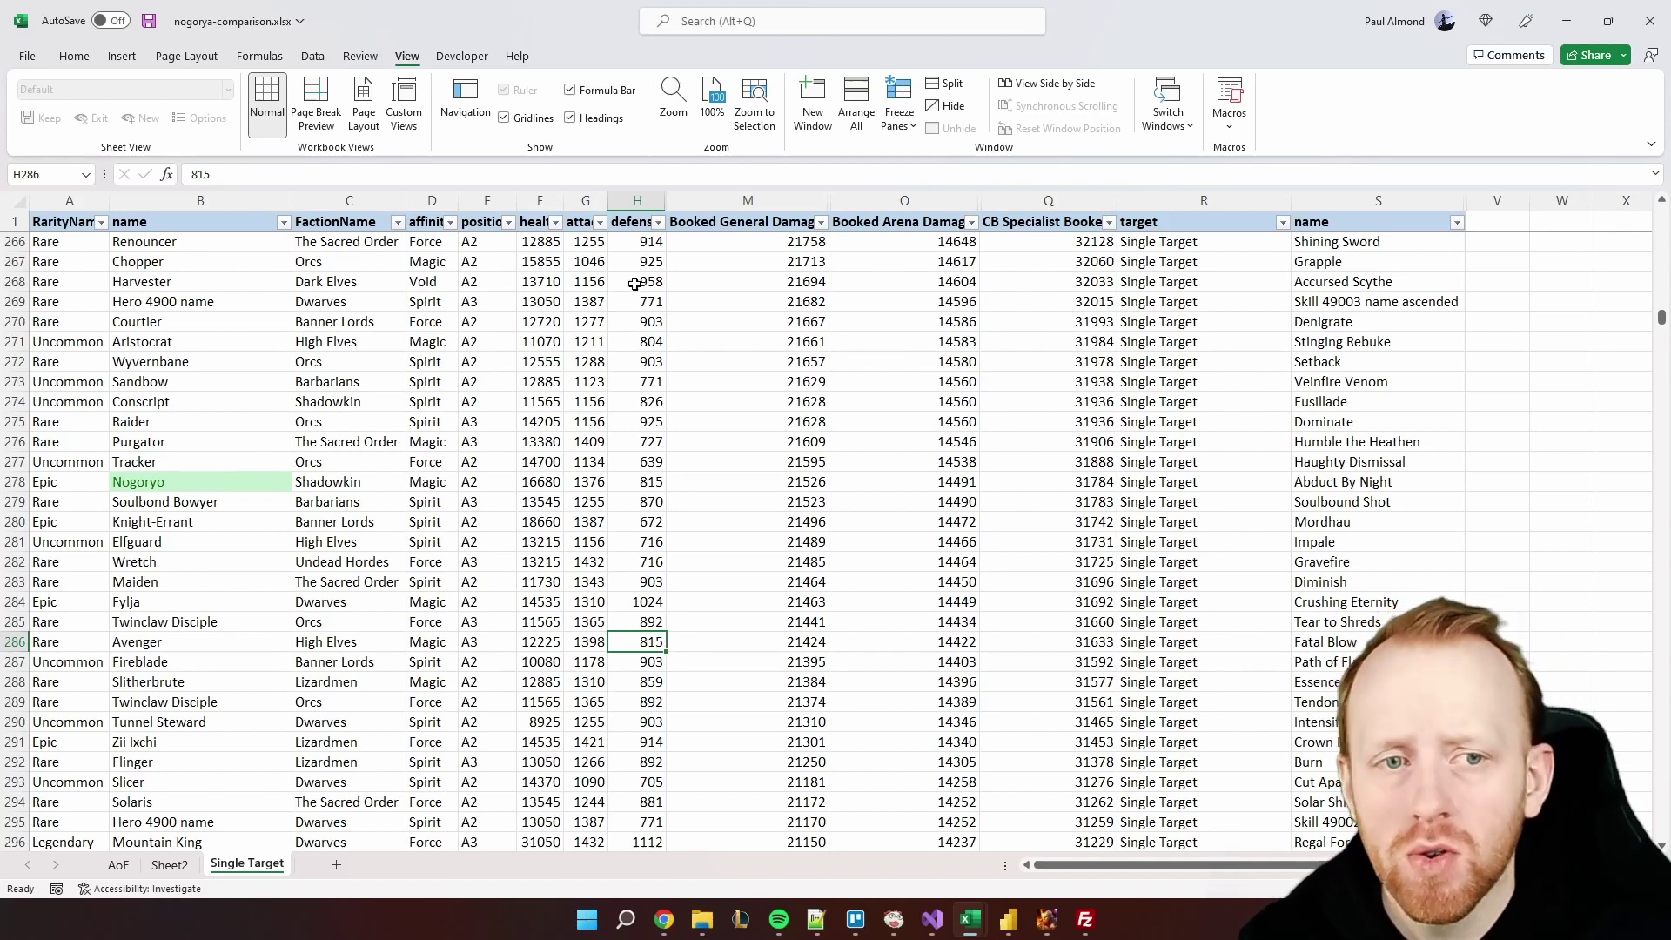
- On the Single Target sheet, compare the Booked General Damage of Nogoryo's Abduct By Night with Purgator and Knight-Errant
{"action": "left_click", "coordinate": [701, 582]}
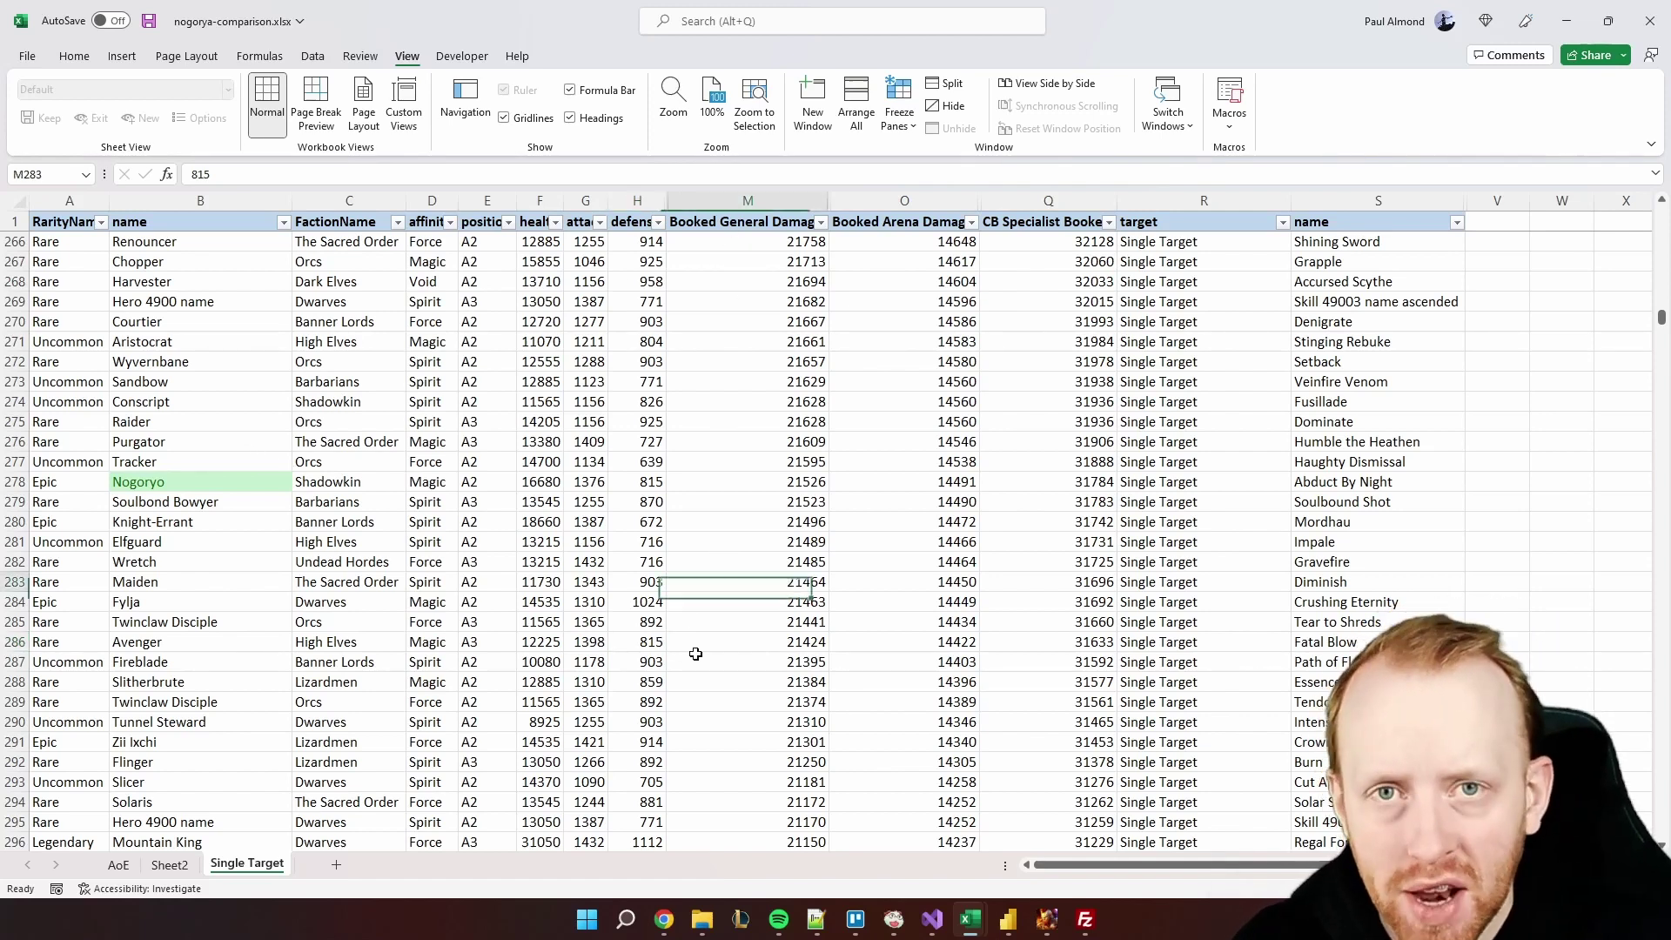
{"action": "right_click", "coordinate": [695, 653]}
{"action": "key", "text": "Escape"}
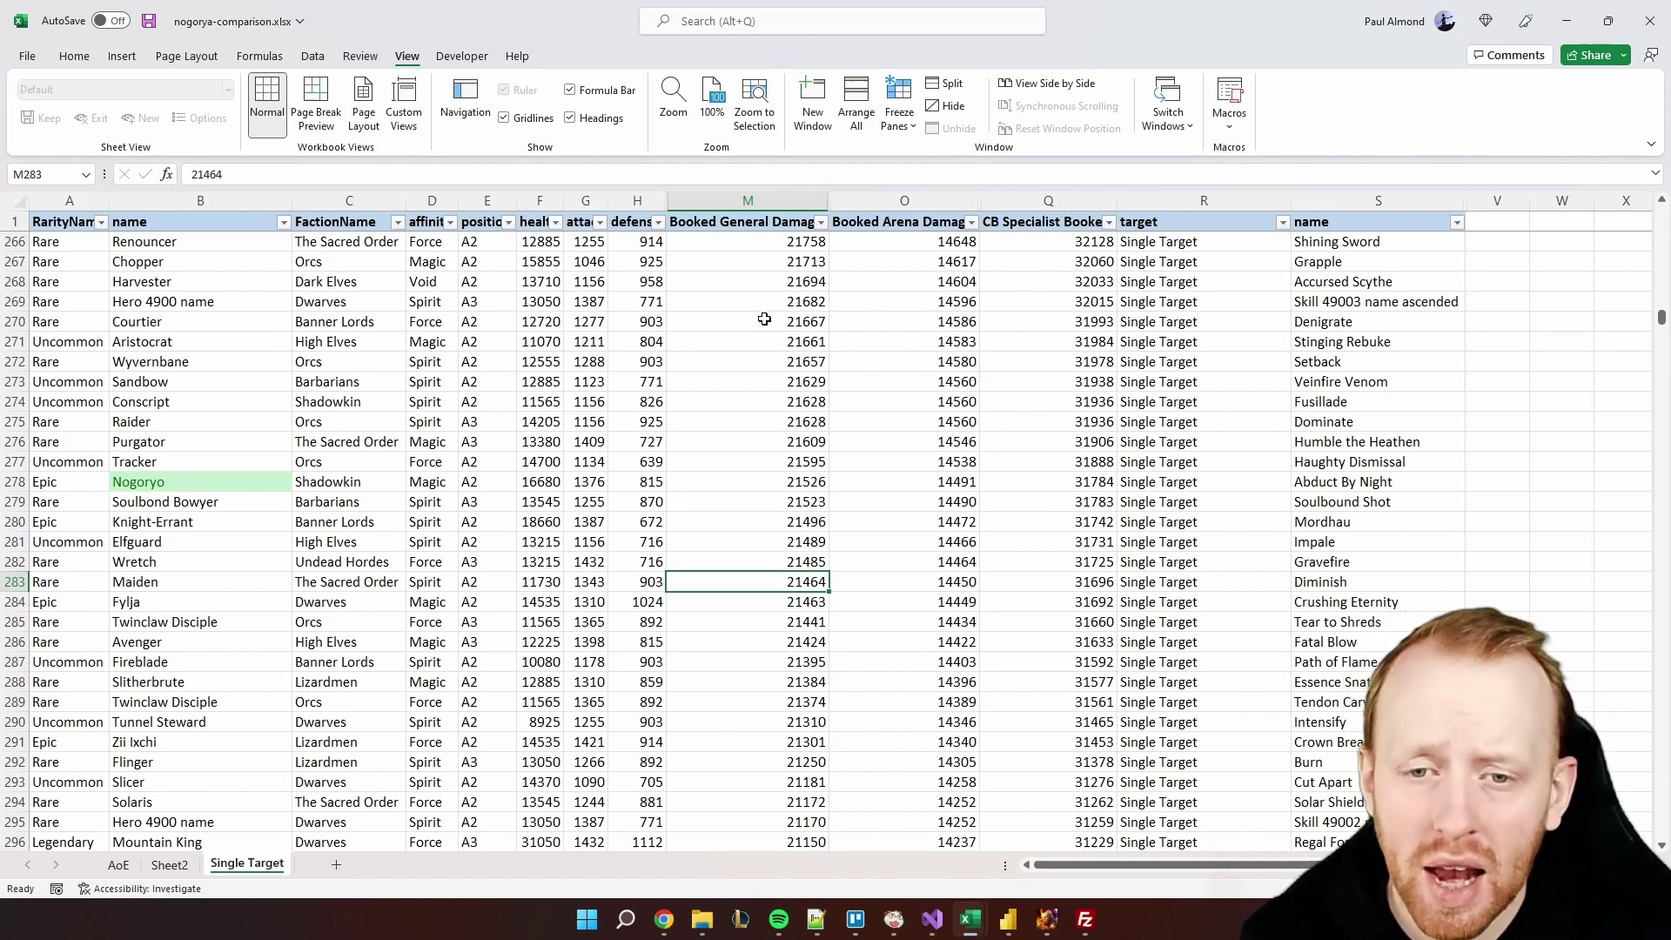
{"action": "left_click", "coordinate": [749, 475]}
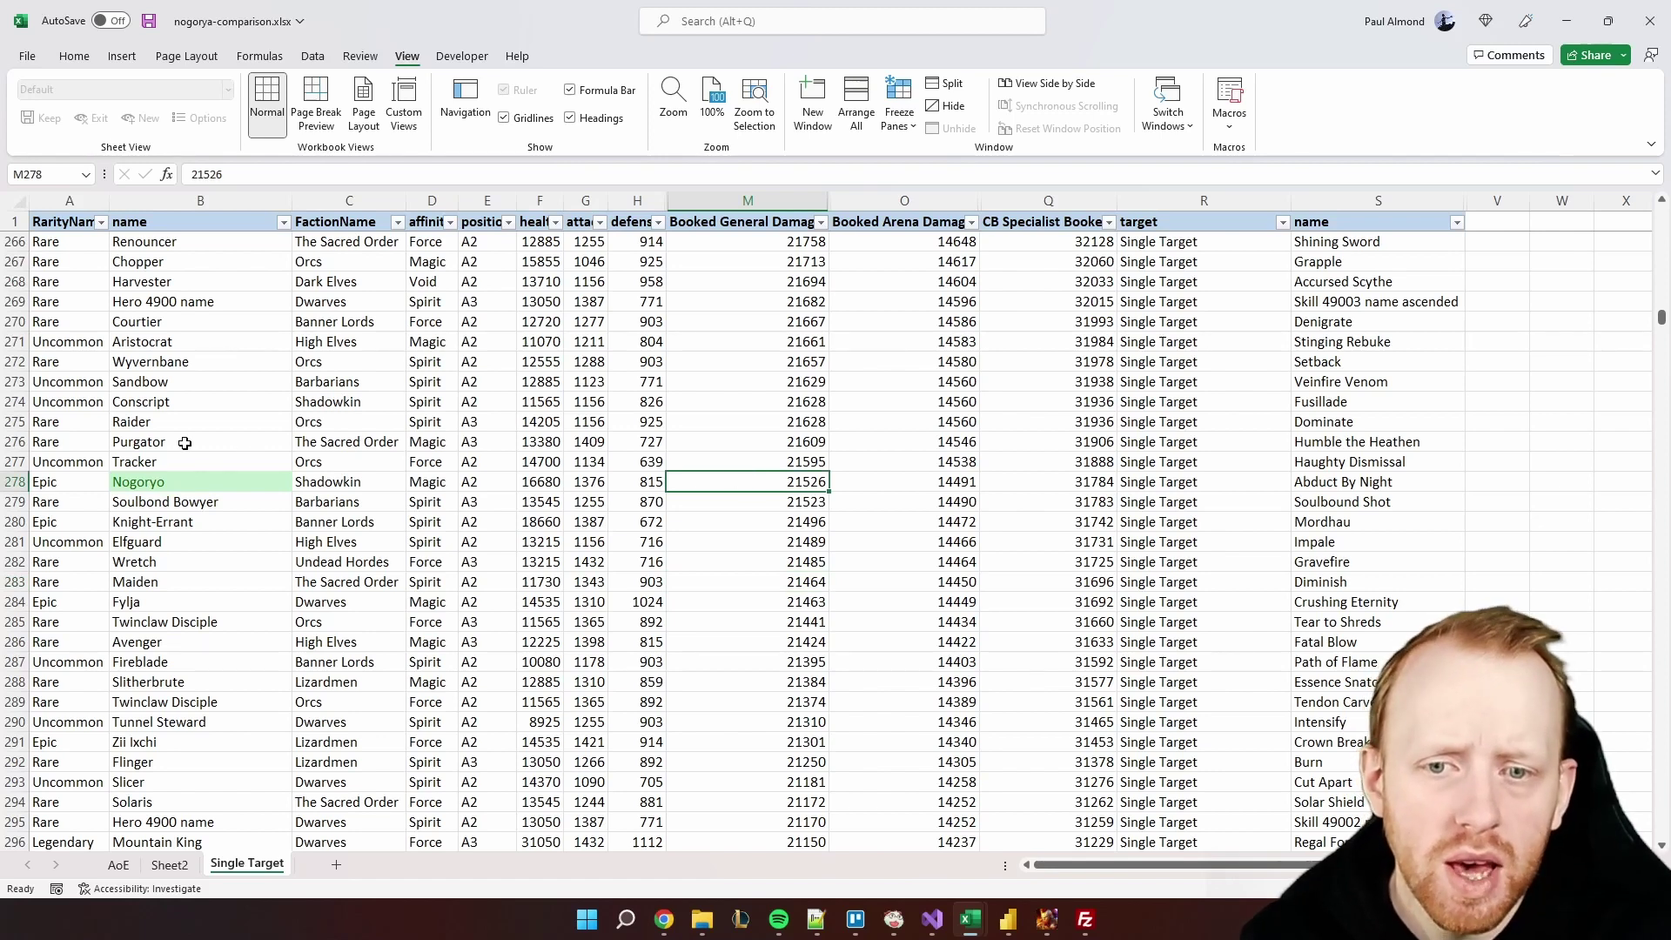
{"action": "left_click", "coordinate": [797, 444]}
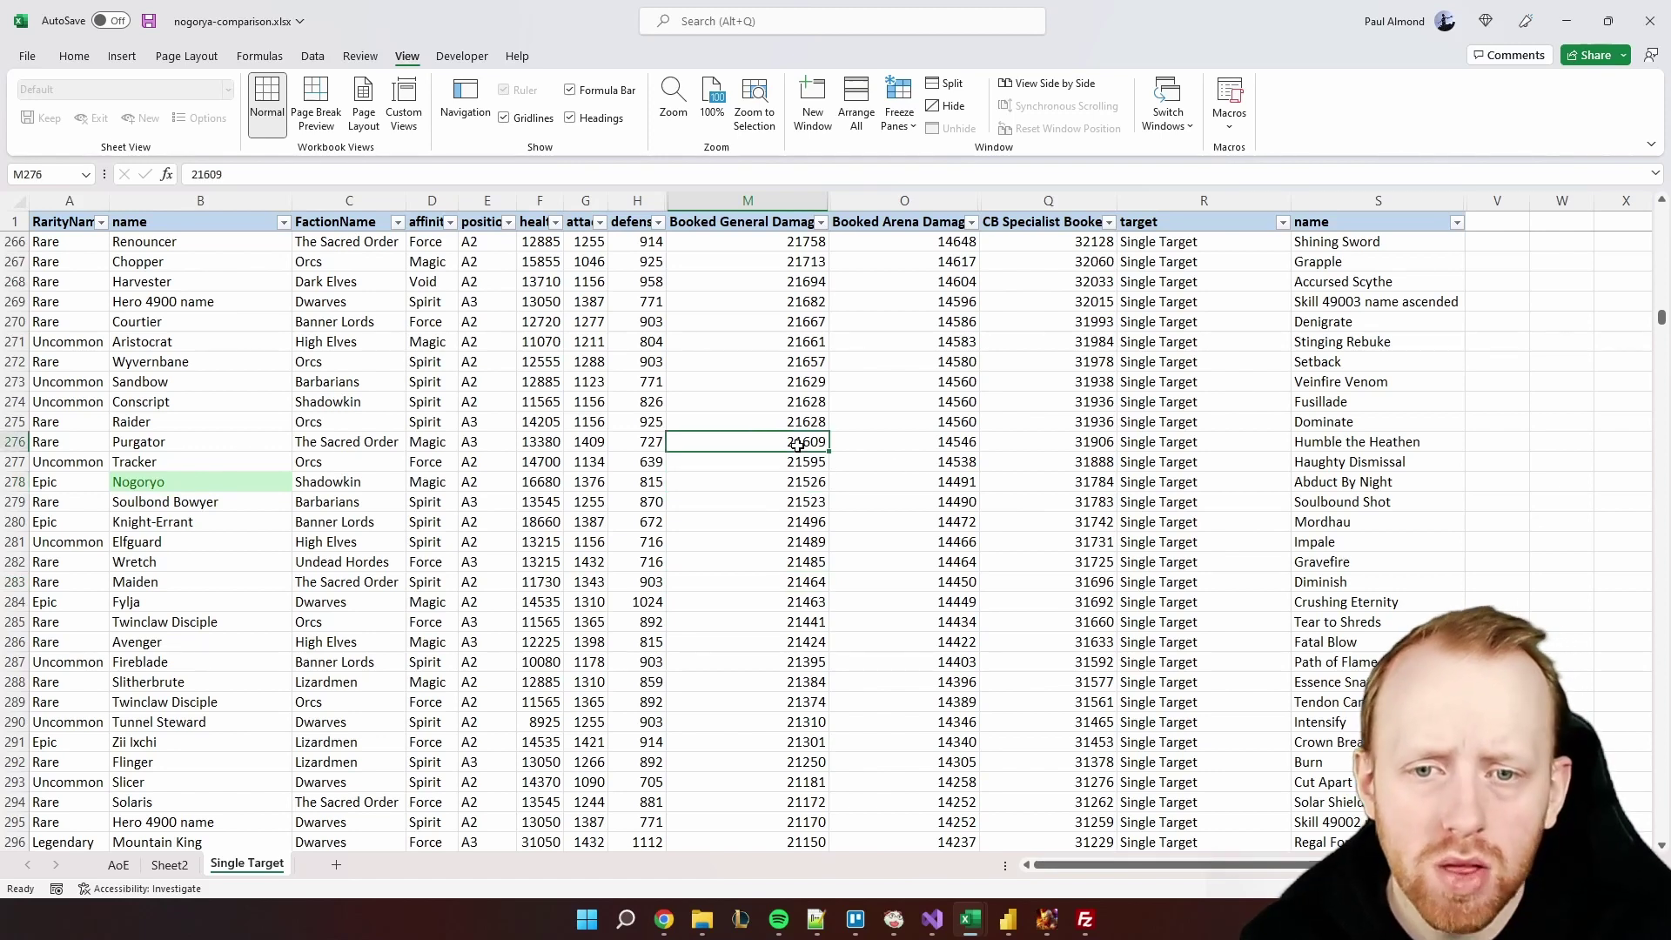
{"action": "left_click", "coordinate": [193, 525]}
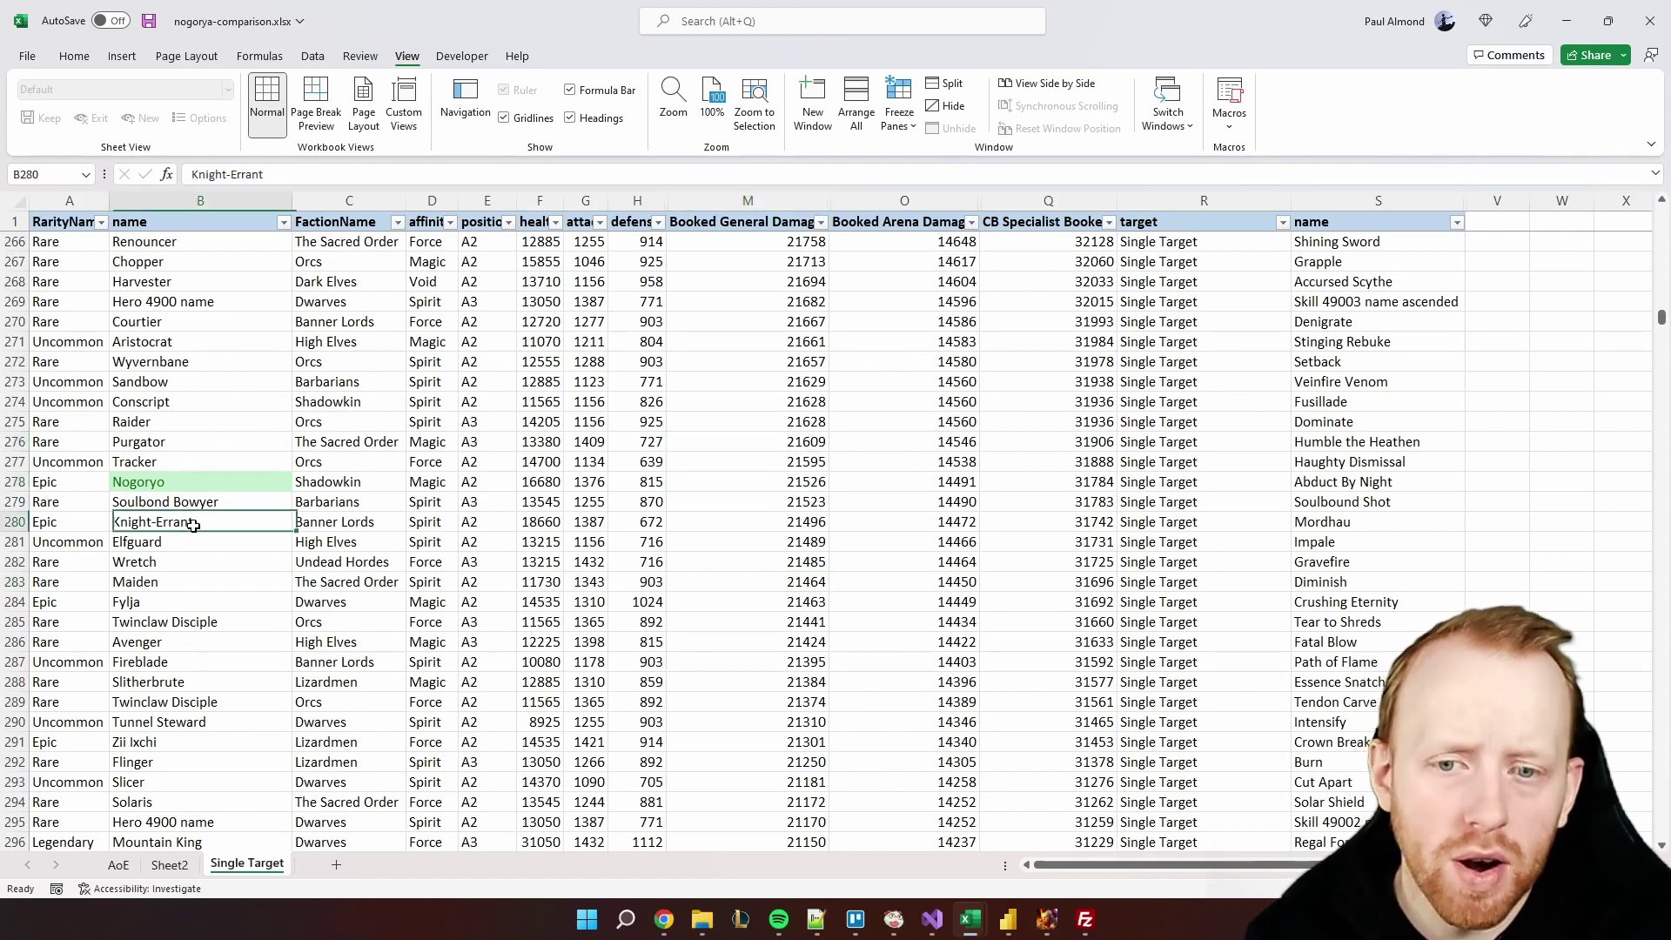
{"action": "left_click", "coordinate": [742, 519]}
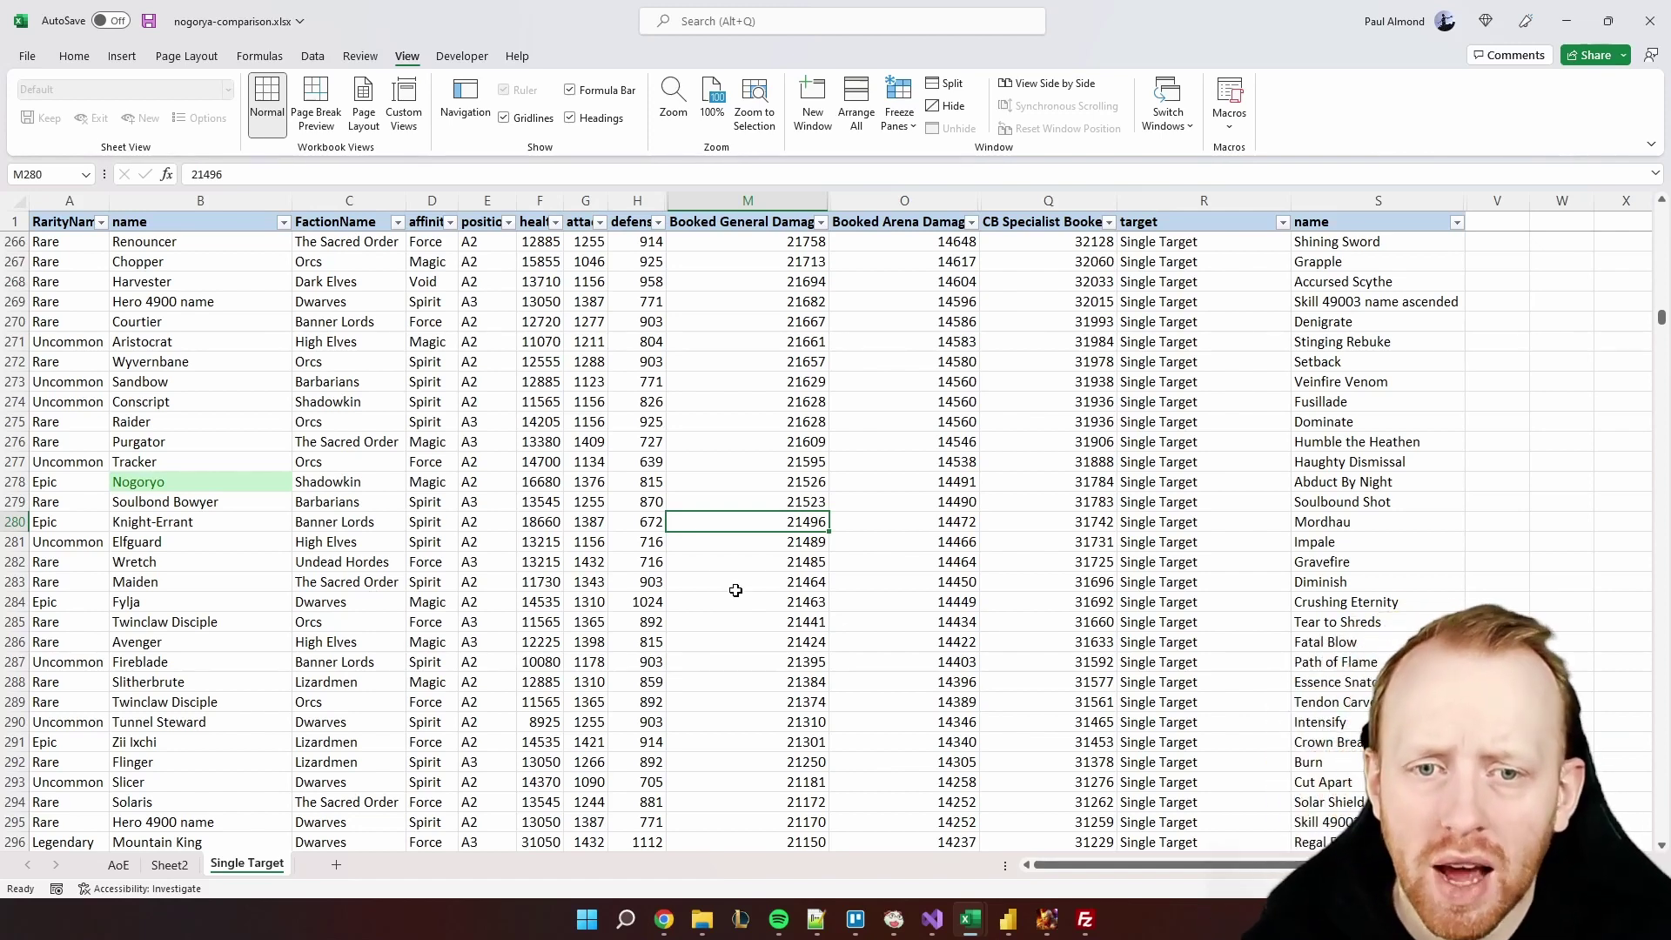
- Examine the champions ranked around Nogoryo on the Single Target sheet, including Zii Ixchi's Booked General Damage
{"action": "scroll", "coordinate": [747, 488], "scroll_direction": "down", "scroll_amount": 2}
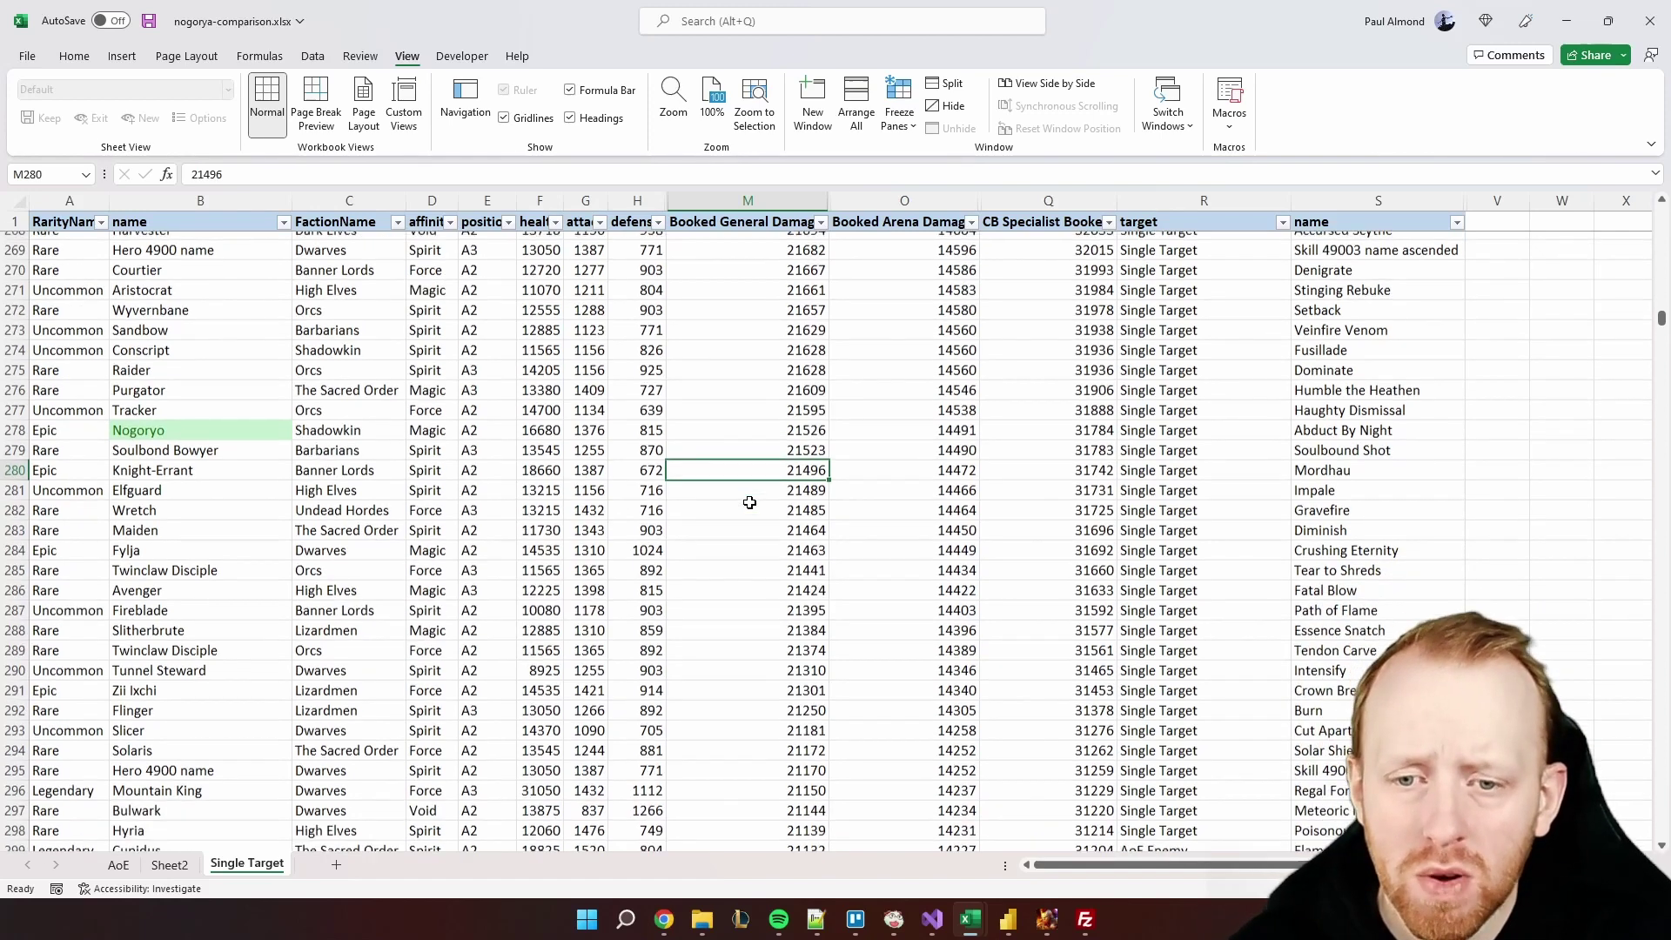
{"action": "left_click", "coordinate": [734, 622]}
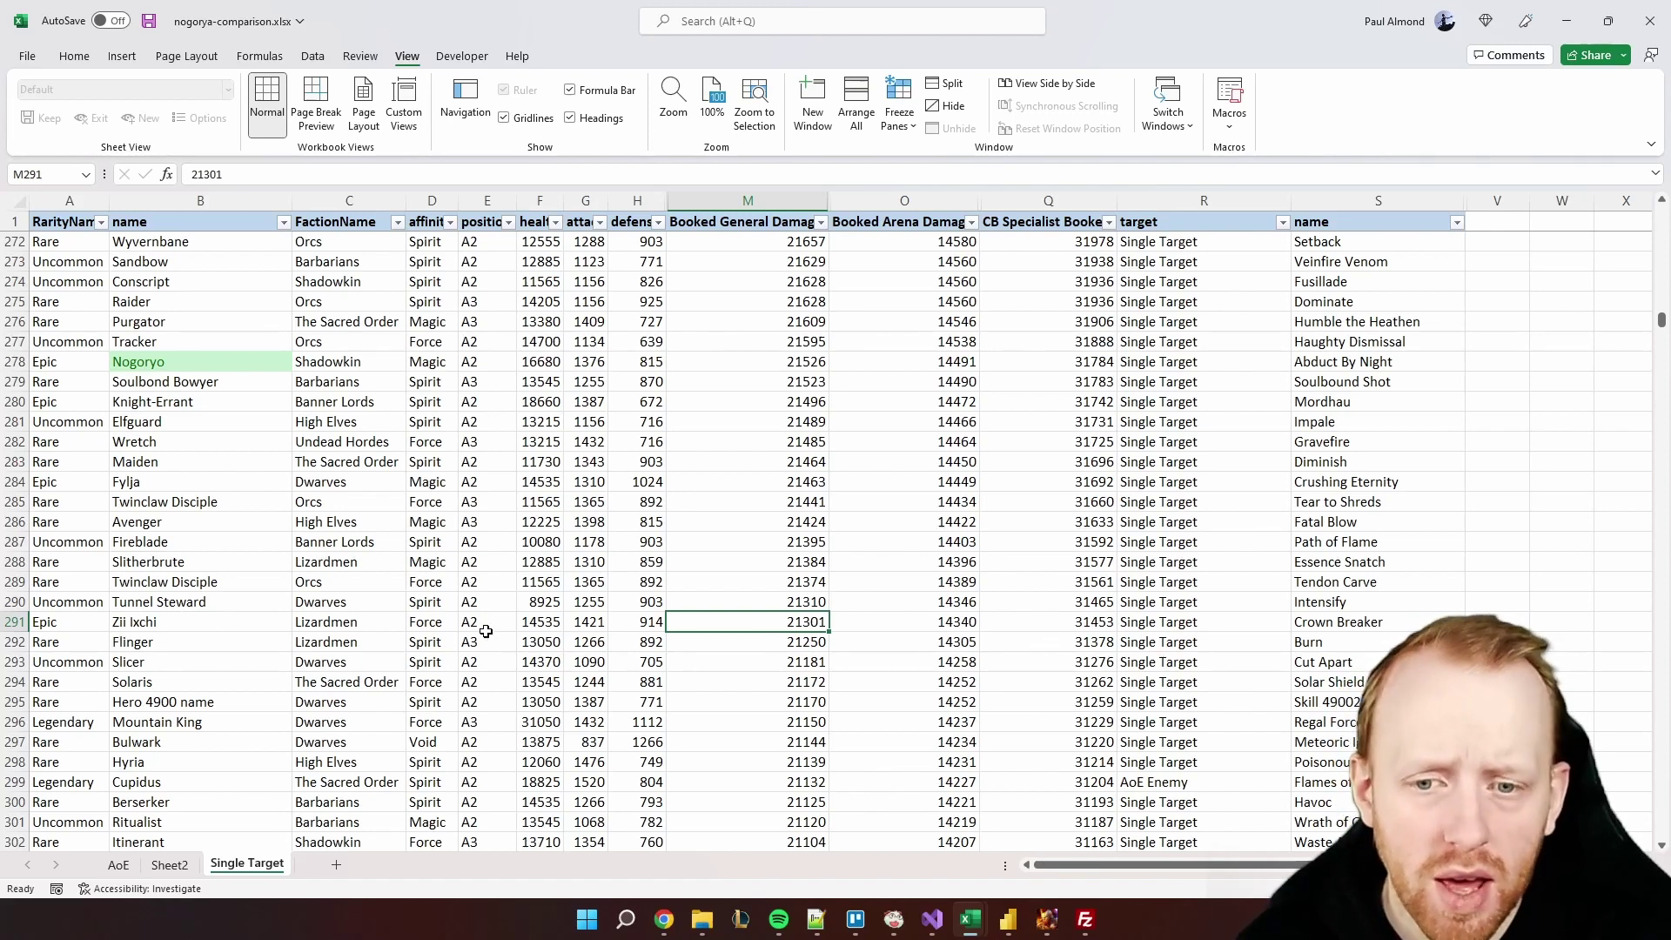
{"action": "scroll", "coordinate": [449, 662], "scroll_direction": "up", "scroll_amount": 4}
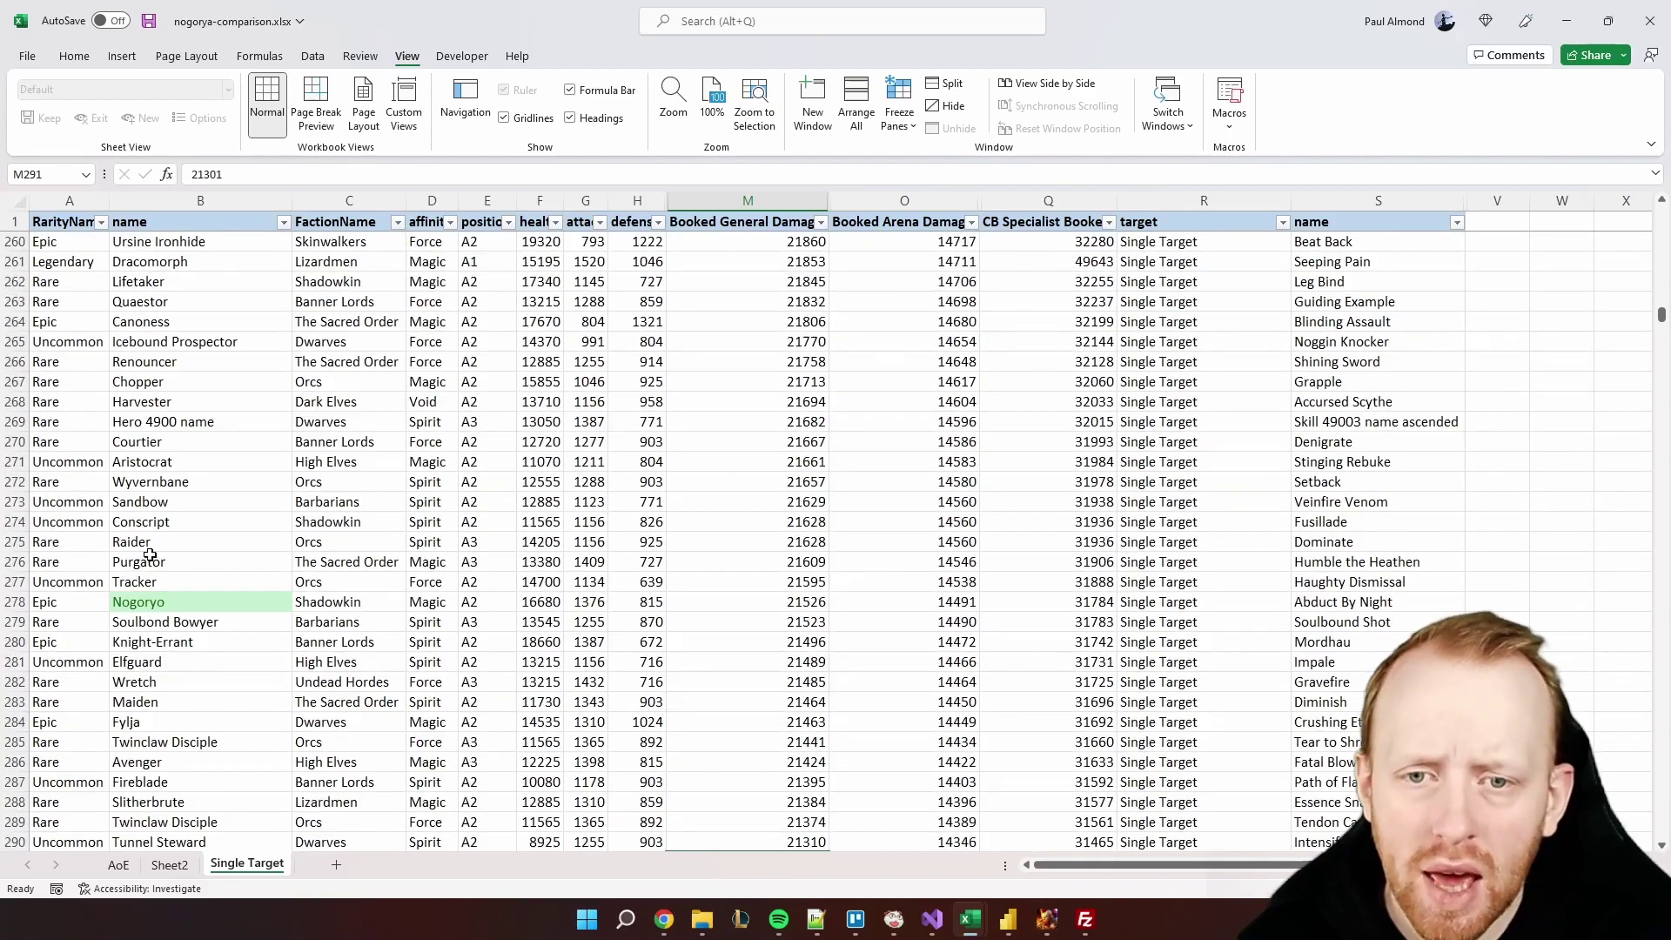
{"action": "scroll", "coordinate": [687, 538], "scroll_direction": "down", "scroll_amount": 20}
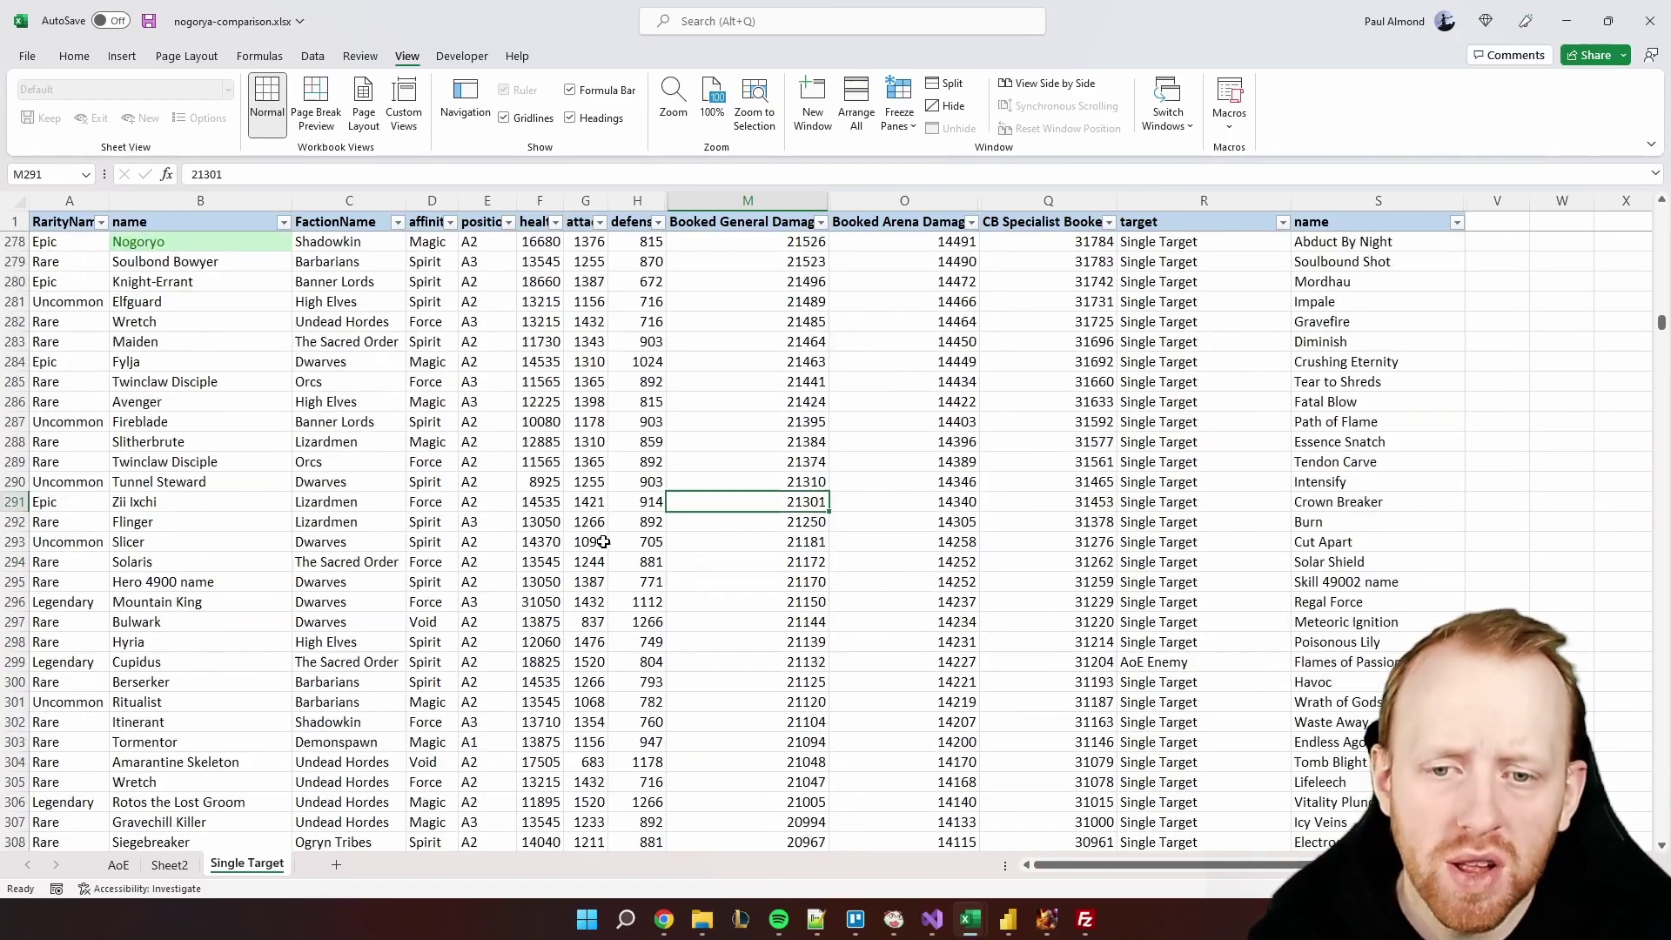
- Find Nogoryo's A3 Faster Than The Eye entry in the Single Target ranking, and follow the list down to his A1 Double Kamas
{"action": "scroll", "coordinate": [632, 573], "scroll_direction": "down", "scroll_amount": 18}
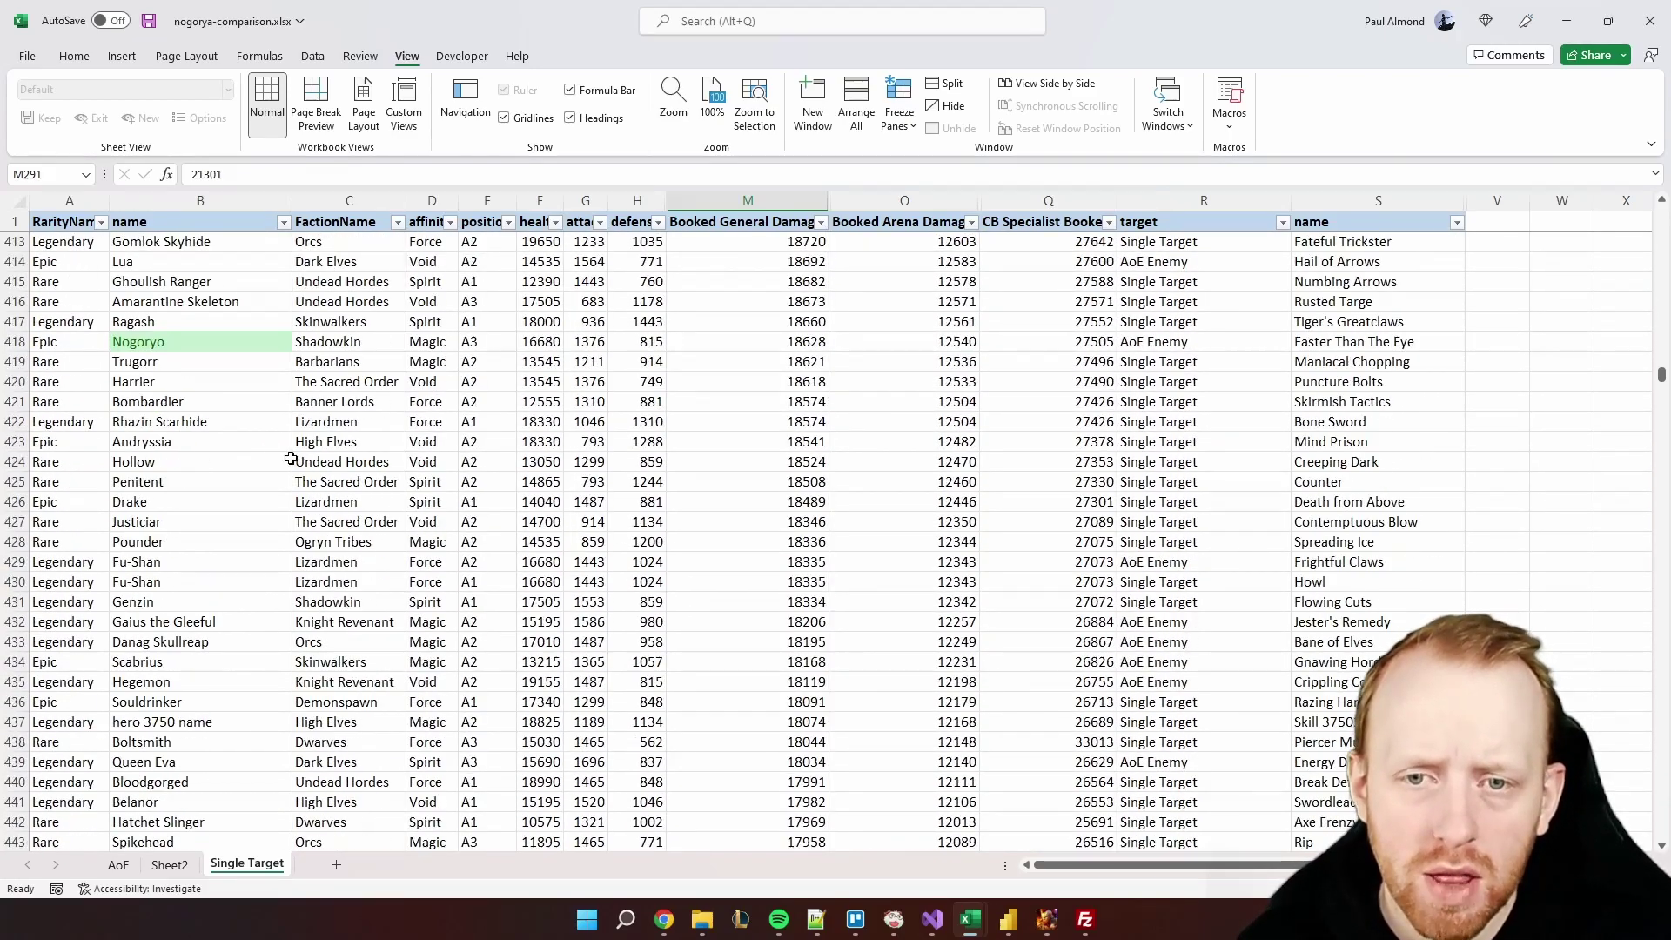
{"action": "left_click", "coordinate": [490, 462]}
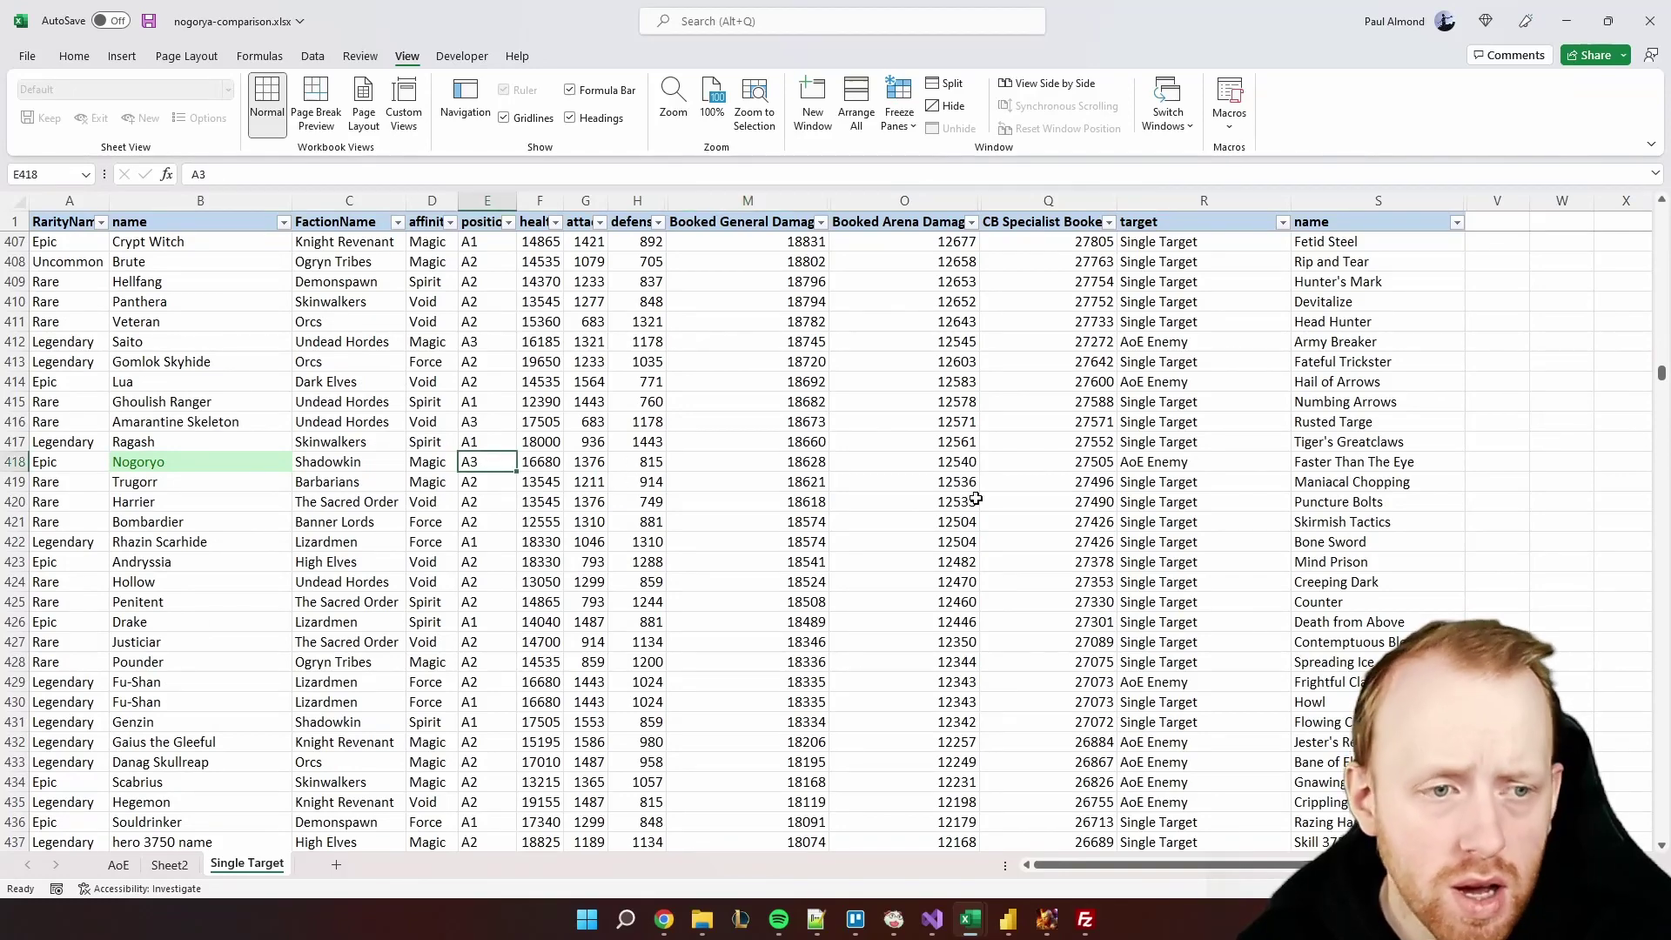
{"action": "scroll", "coordinate": [548, 436], "scroll_direction": "down", "scroll_amount": 20}
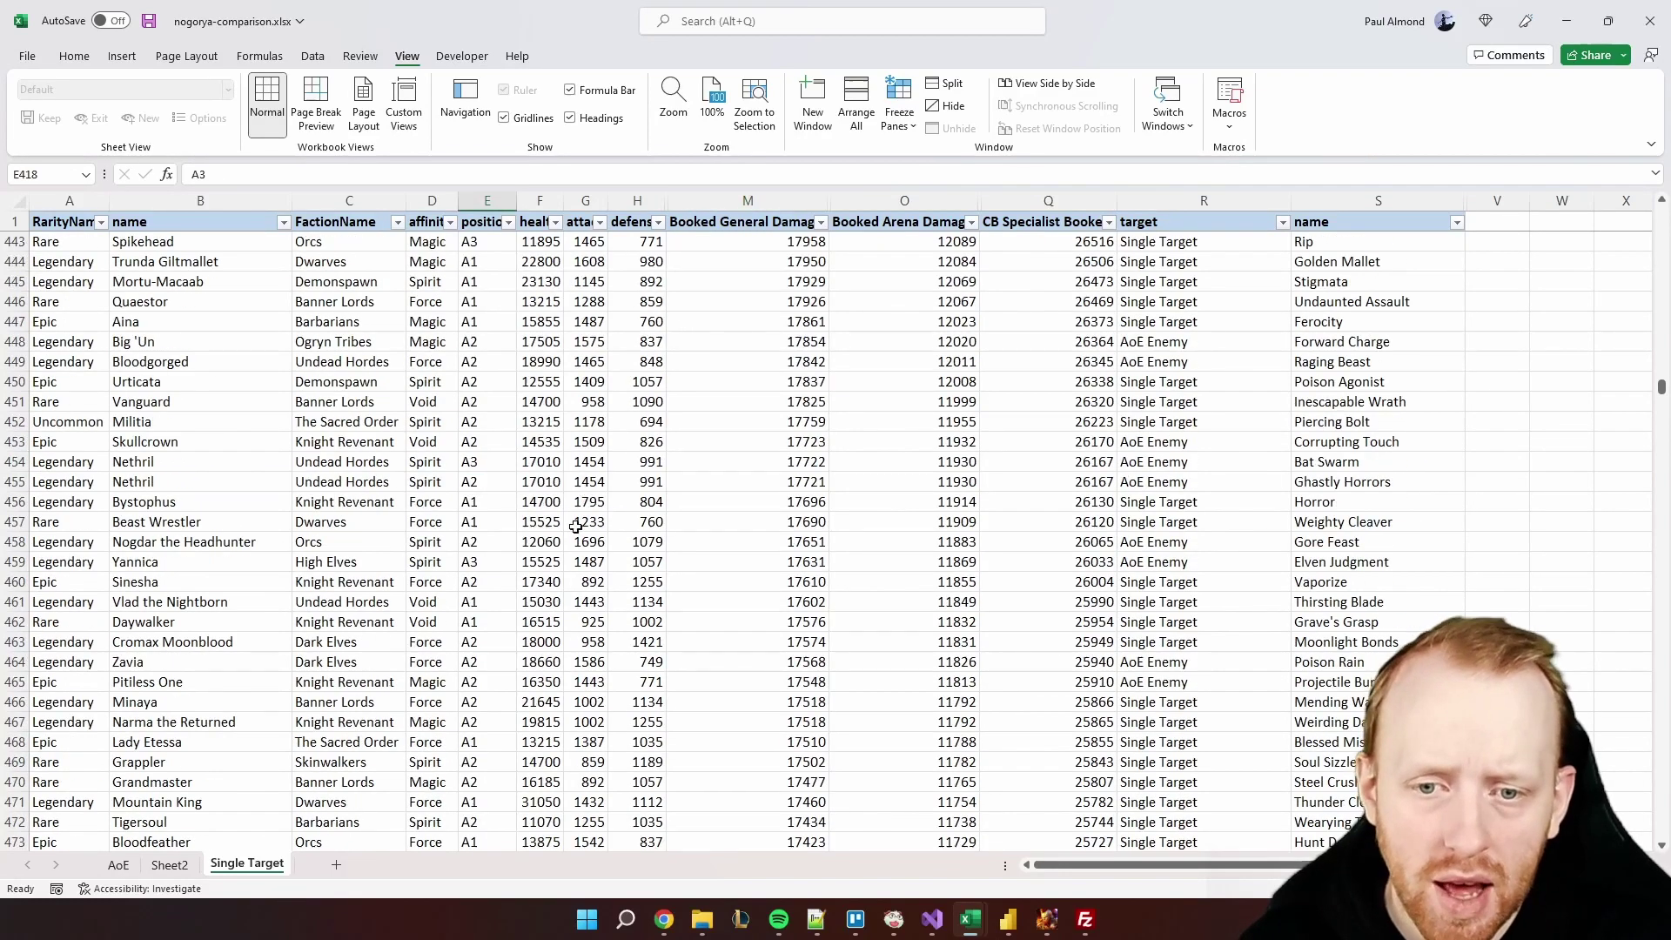
{"action": "scroll", "coordinate": [533, 623], "scroll_direction": "down", "scroll_amount": 5}
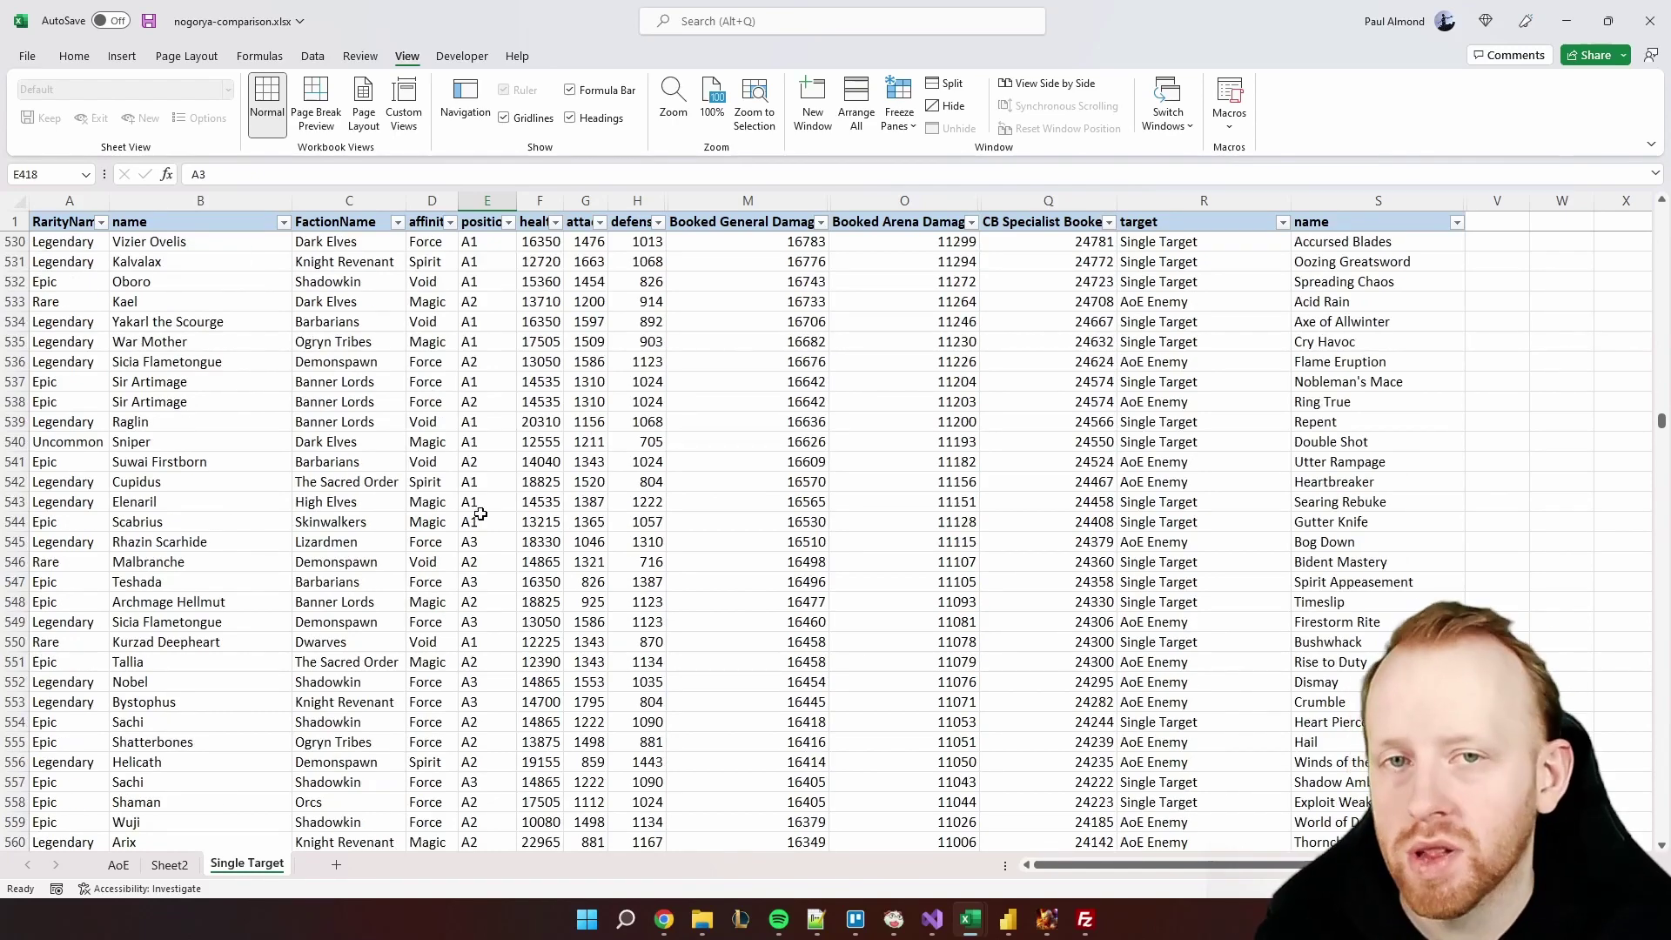
{"action": "scroll", "coordinate": [480, 513], "scroll_direction": "down", "scroll_amount": 3}
{"action": "scroll", "coordinate": [573, 513], "scroll_direction": "down", "scroll_amount": 10}
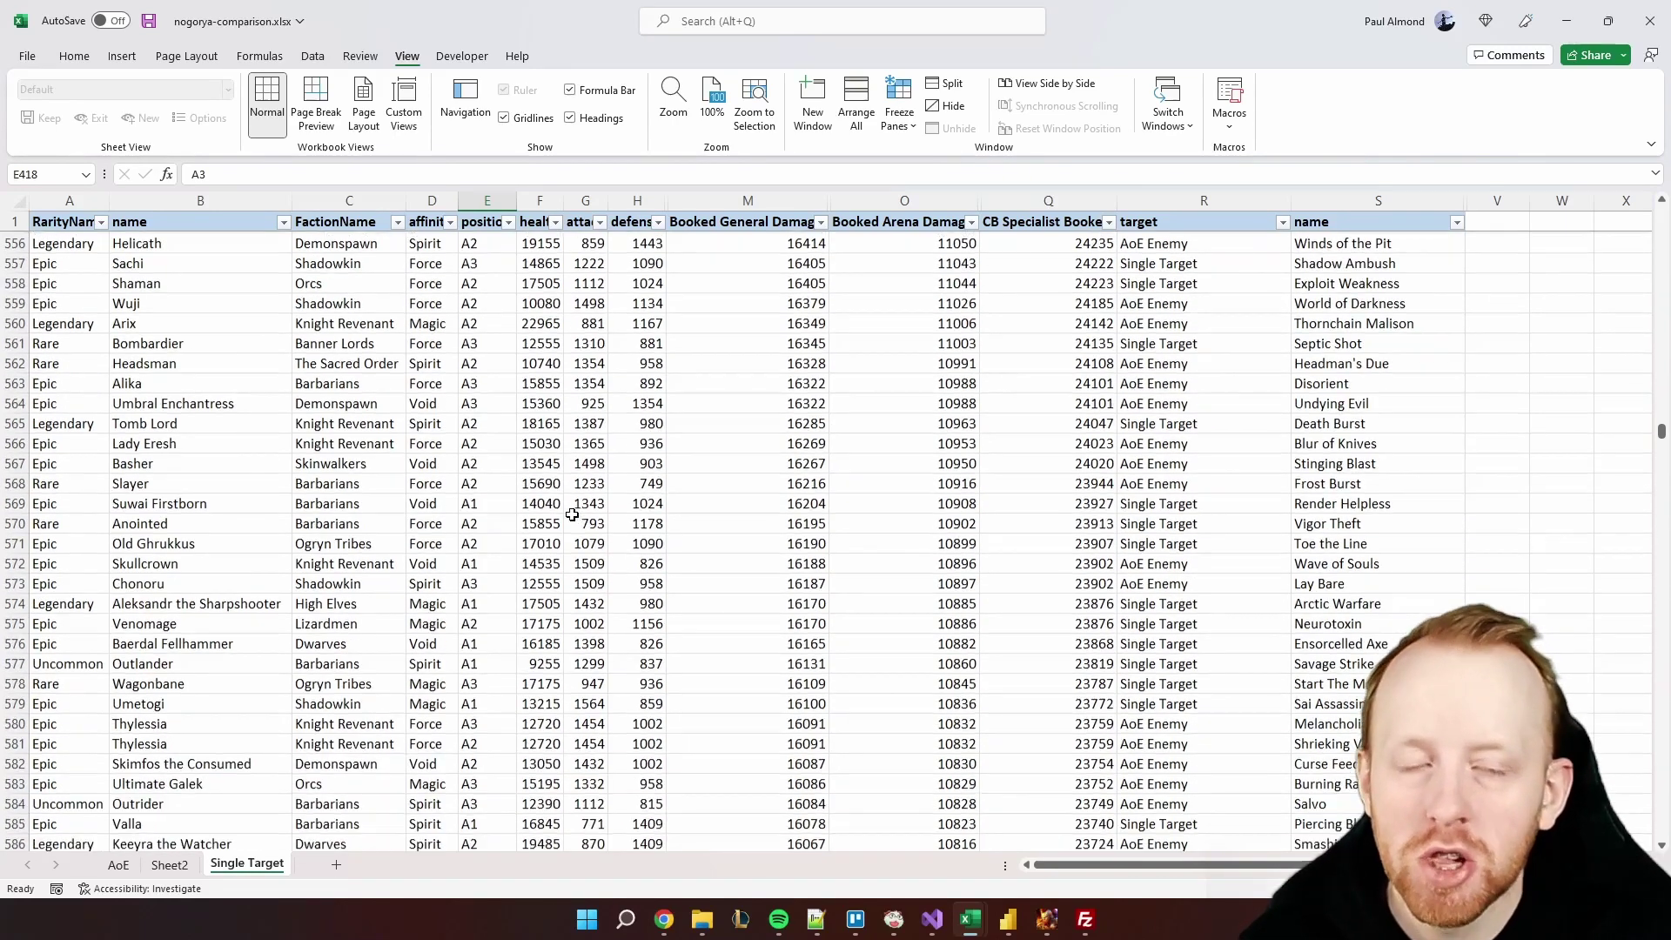
{"action": "scroll", "coordinate": [581, 524], "scroll_direction": "down", "scroll_amount": 3}
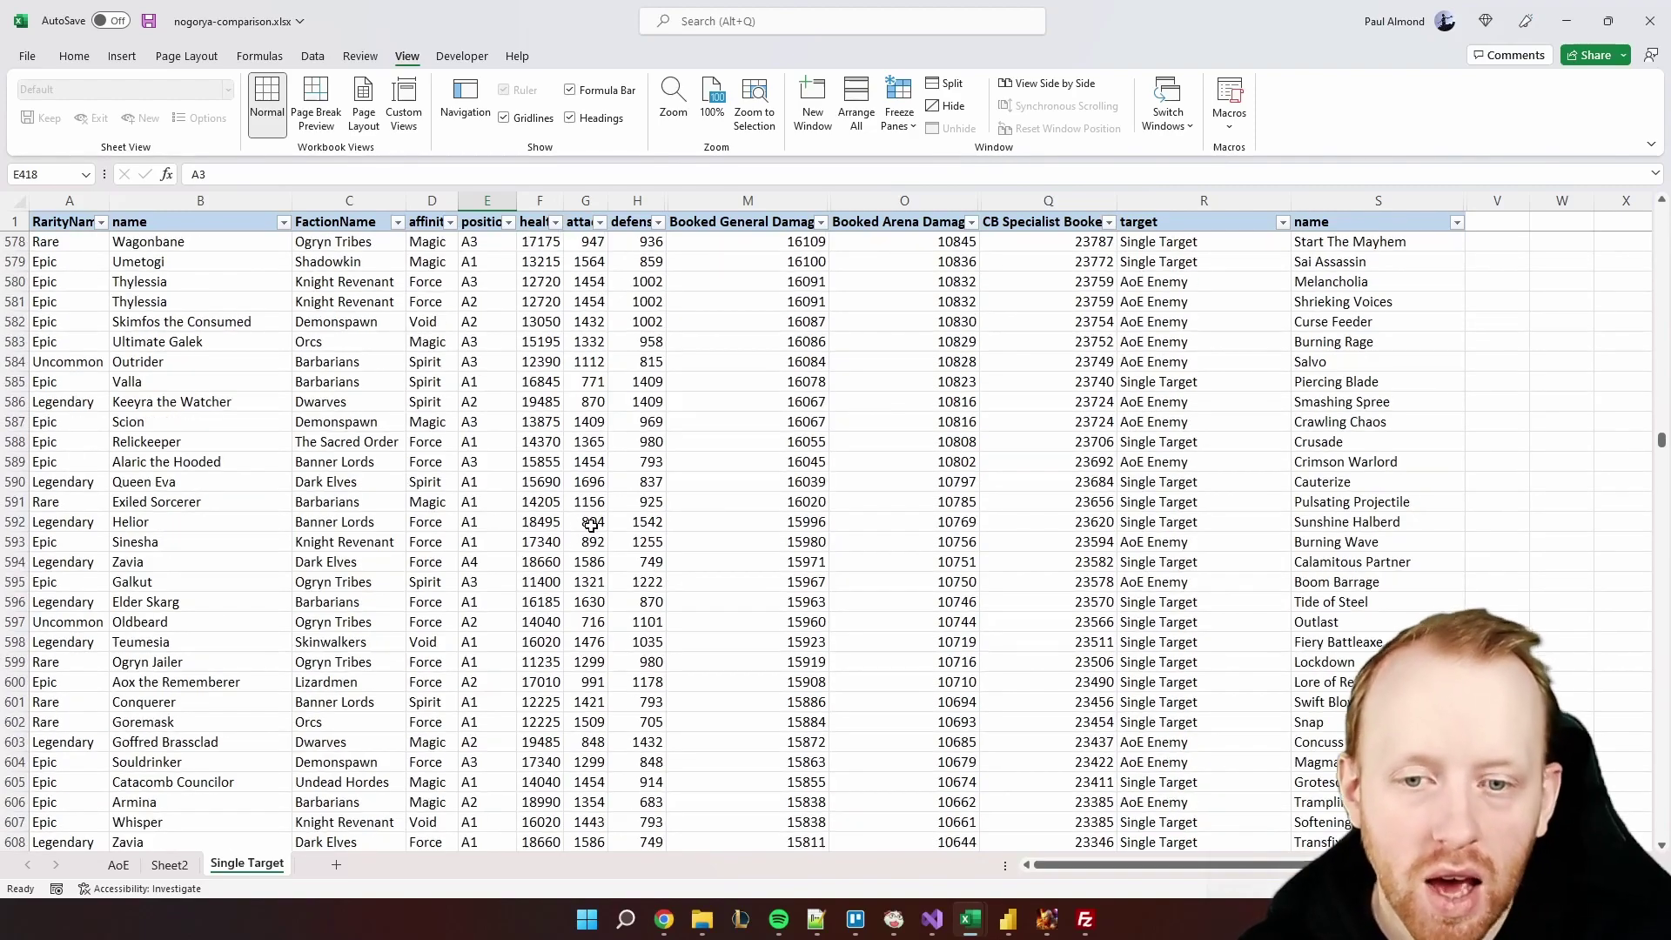
{"action": "scroll", "coordinate": [587, 529], "scroll_direction": "down", "scroll_amount": 20}
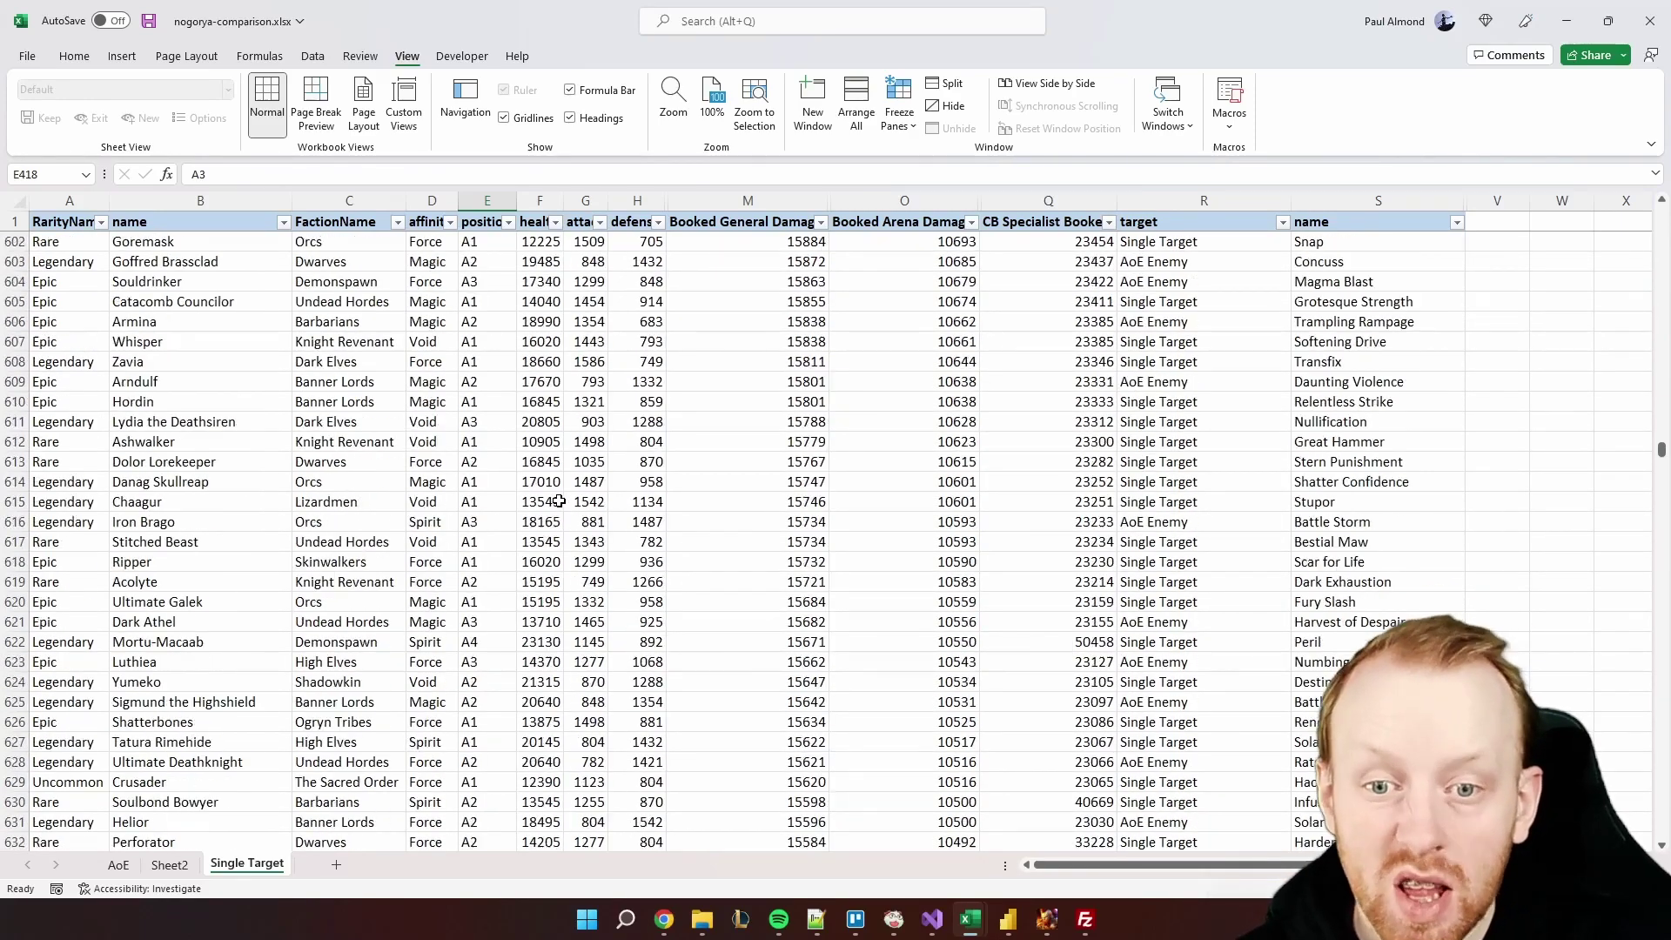
{"action": "scroll", "coordinate": [502, 519], "scroll_direction": "down", "scroll_amount": 15}
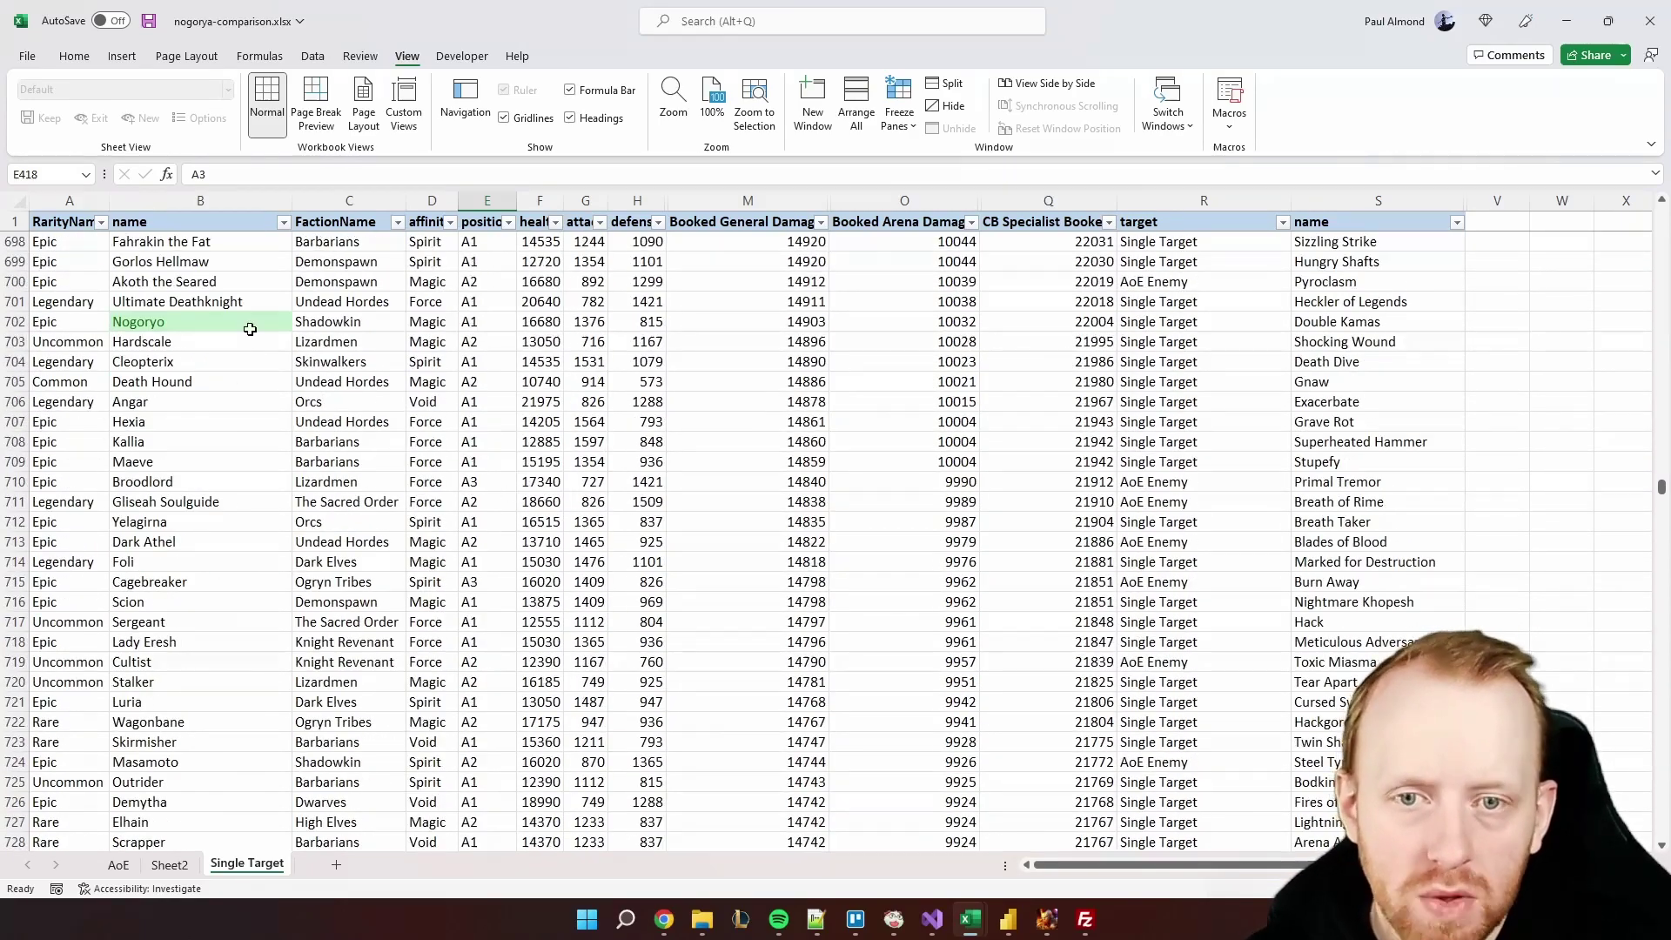
- Compare Nogoryo's A1 Double Kamas with Ultimate Deathknight's Heckler of Legends in the row above
{"action": "scroll", "coordinate": [488, 385], "scroll_direction": "up", "scroll_amount": 1}
{"action": "left_click", "coordinate": [488, 383]}
{"action": "left_click", "coordinate": [1358, 364]}
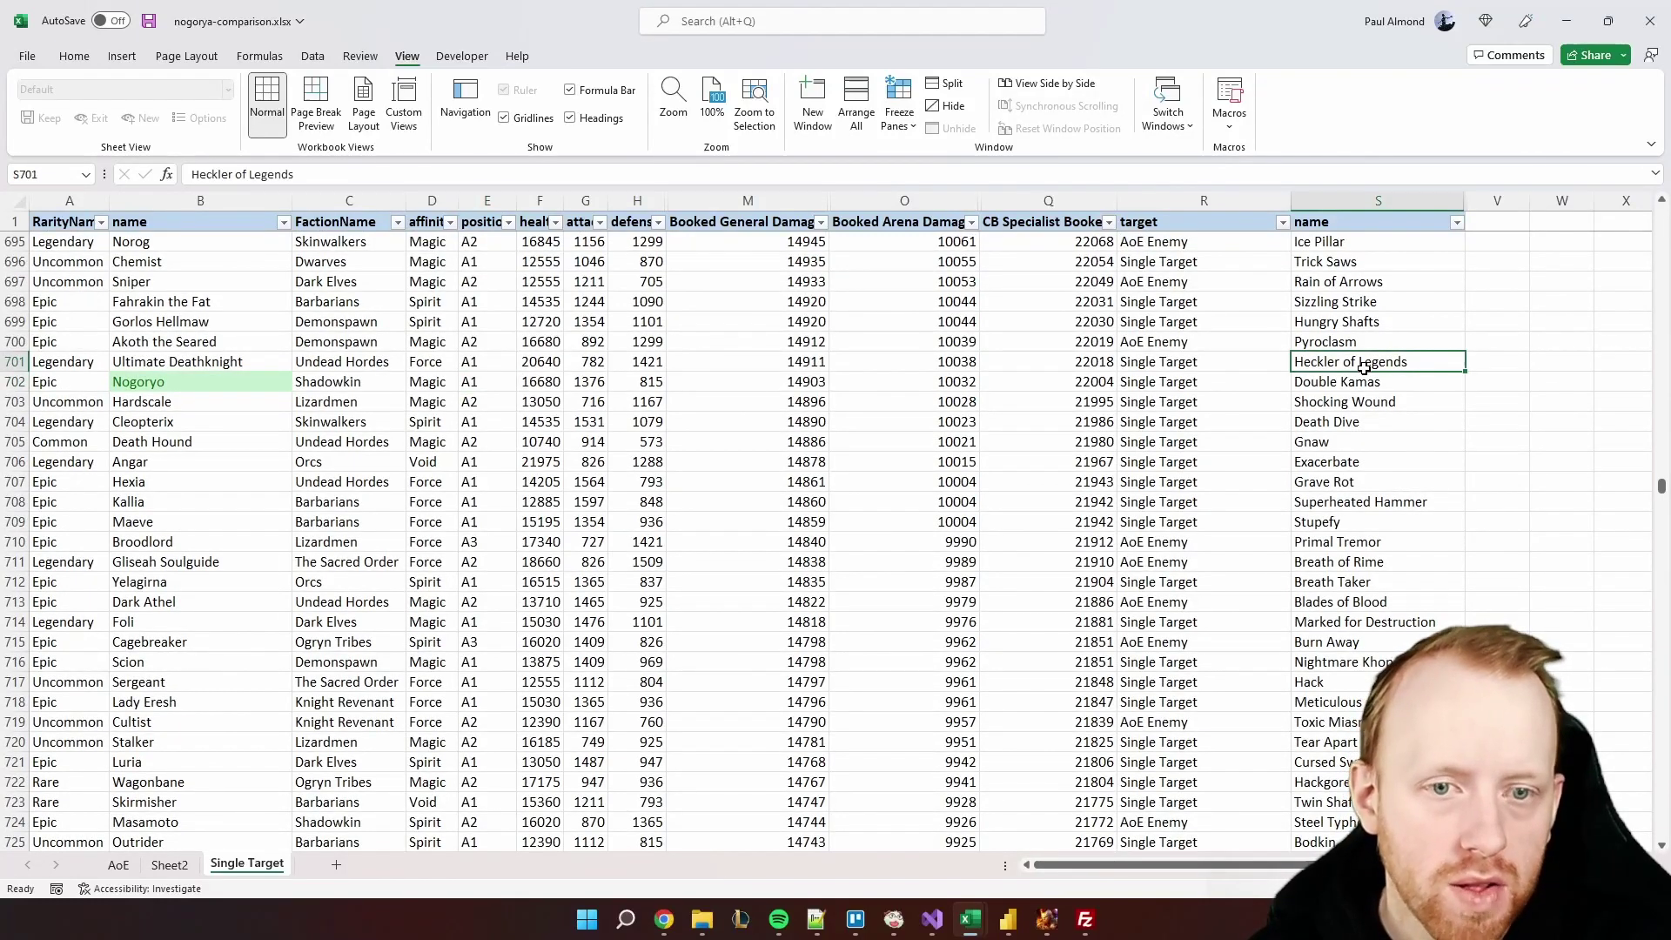
{"action": "left_click", "coordinate": [207, 361]}
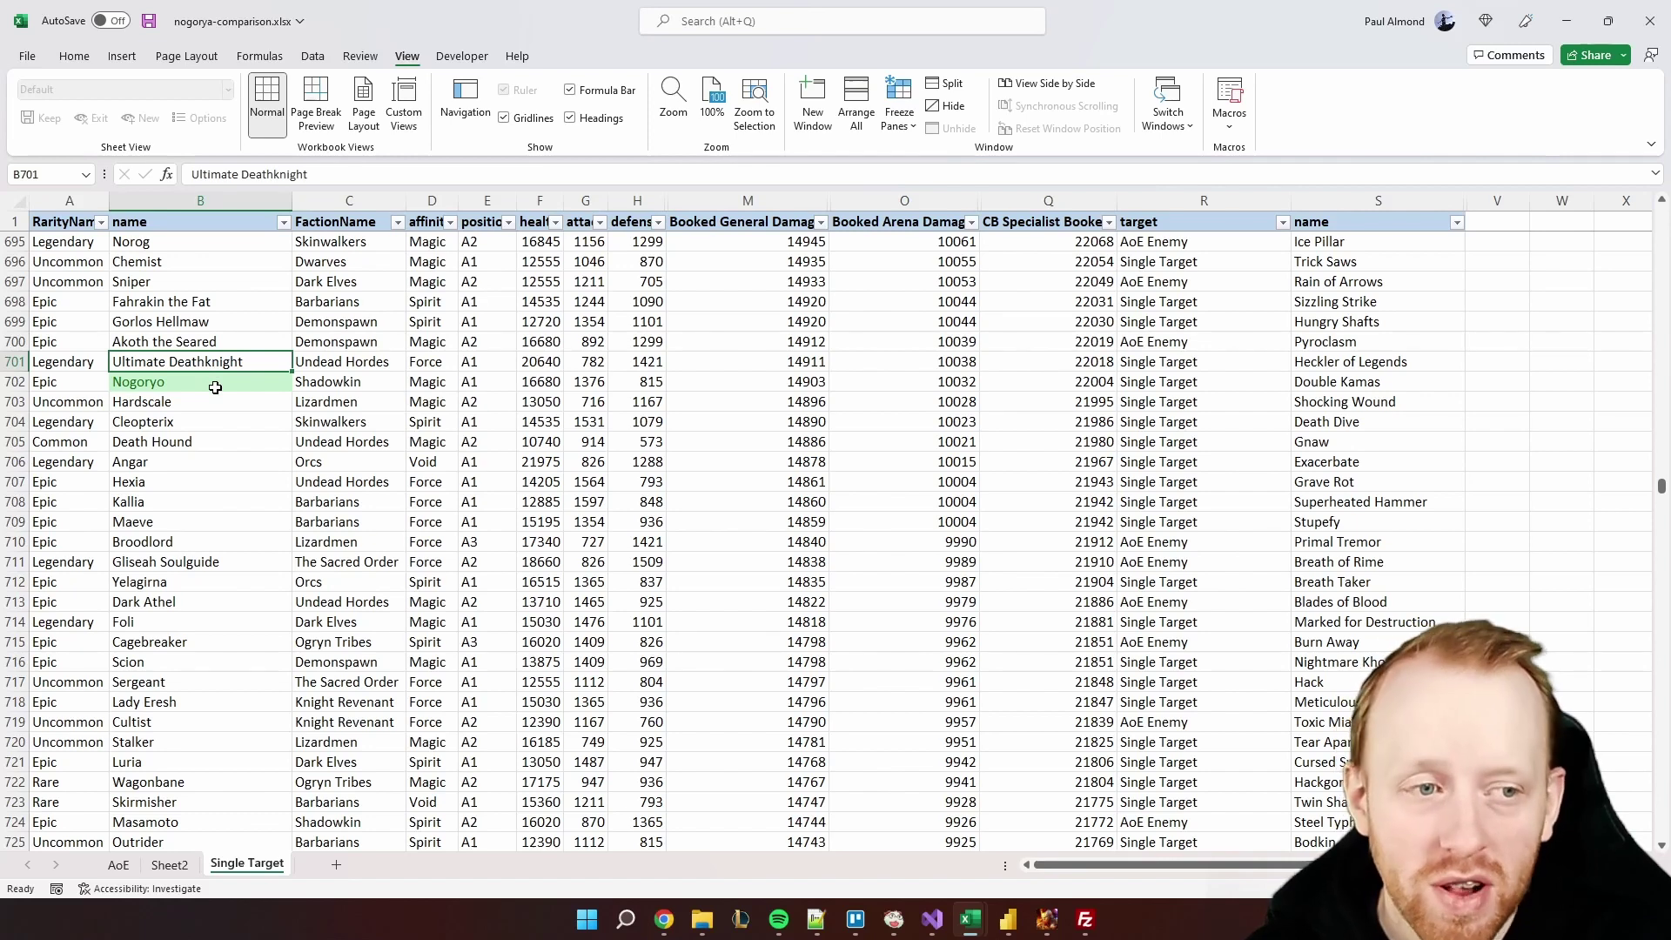
- Filter the Single Target sheet's position column to show only A1 skills
{"action": "left_click", "coordinate": [509, 223]}
{"action": "left_click", "coordinate": [350, 428]}
{"action": "left_click", "coordinate": [345, 443]}
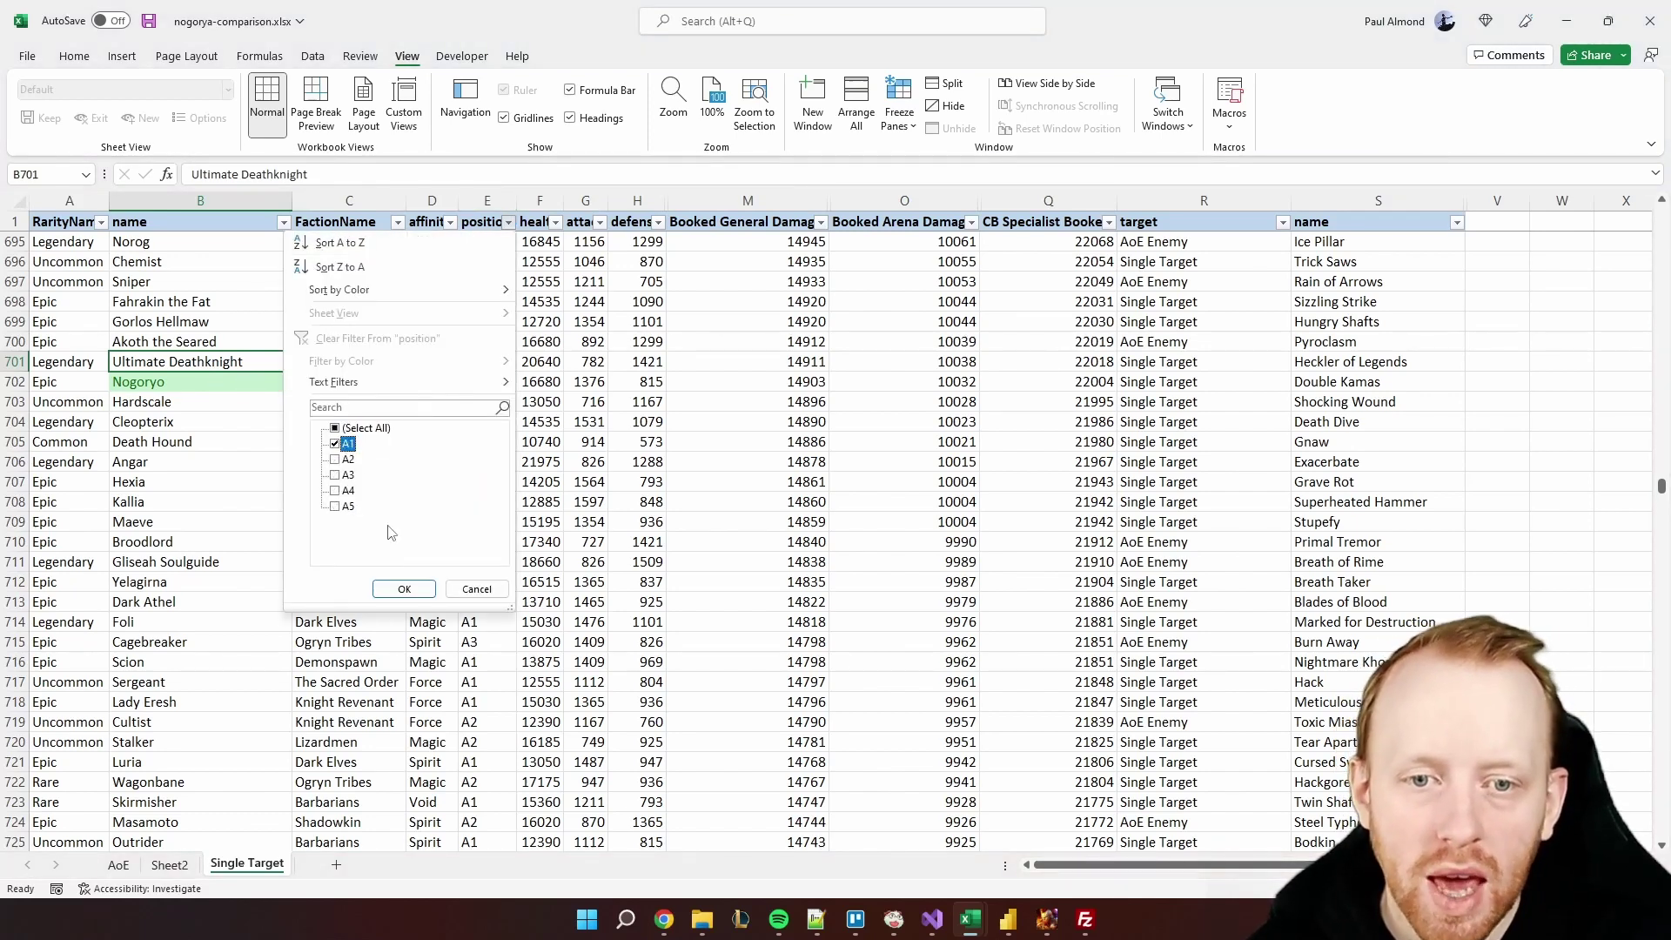
{"action": "left_click", "coordinate": [405, 589]}
- Examine Nogoryo's place in the filtered A1 list, comparing him with Cleopterix and Hexia just below
{"action": "key", "text": "Down"}
{"action": "scroll", "coordinate": [392, 627], "scroll_direction": "up", "scroll_amount": 7}
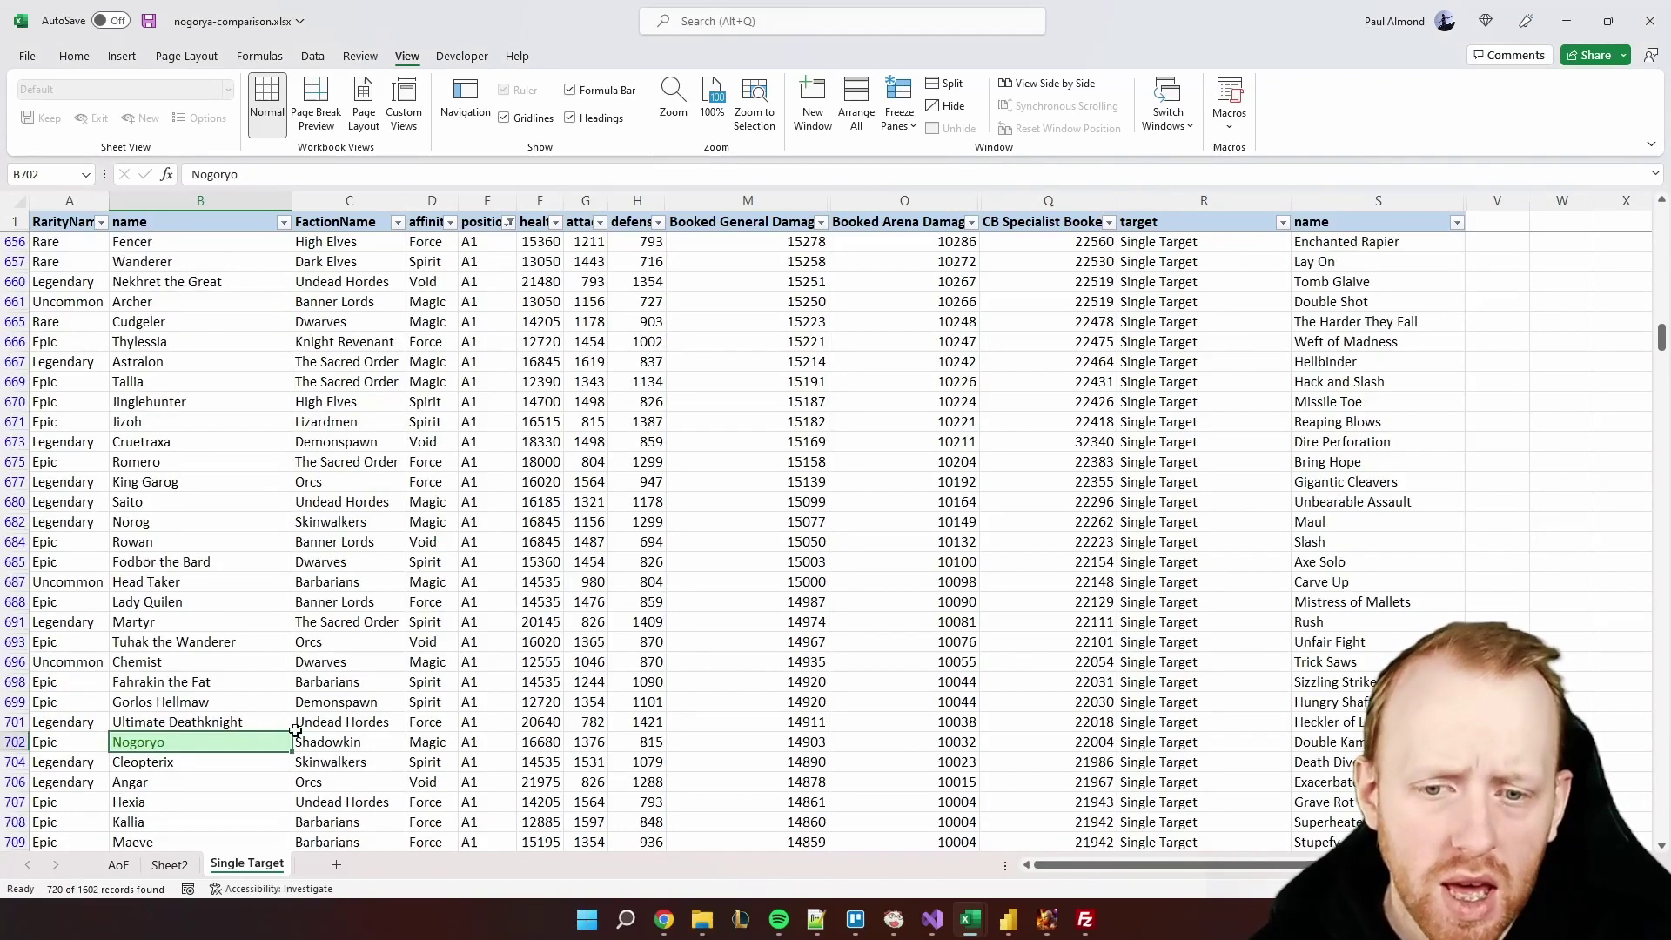
{"action": "scroll", "coordinate": [324, 737], "scroll_direction": "down", "scroll_amount": 1}
{"action": "scroll", "coordinate": [323, 737], "scroll_direction": "down", "scroll_amount": 1}
{"action": "left_click", "coordinate": [190, 707]}
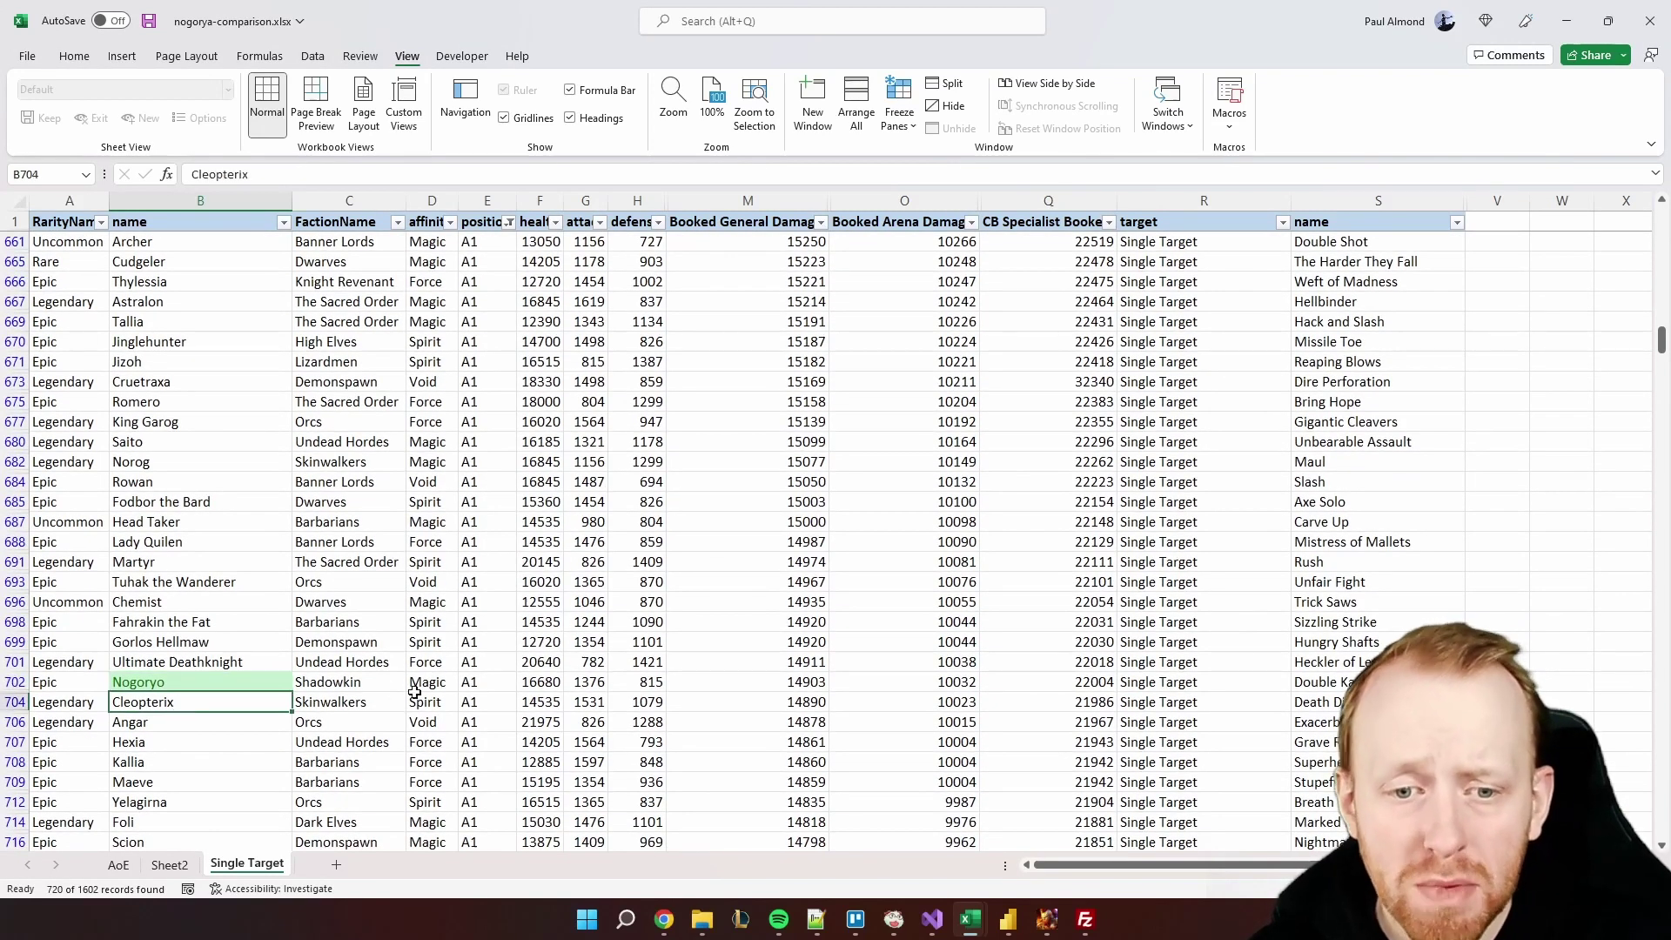
{"action": "left_click", "coordinate": [470, 739]}
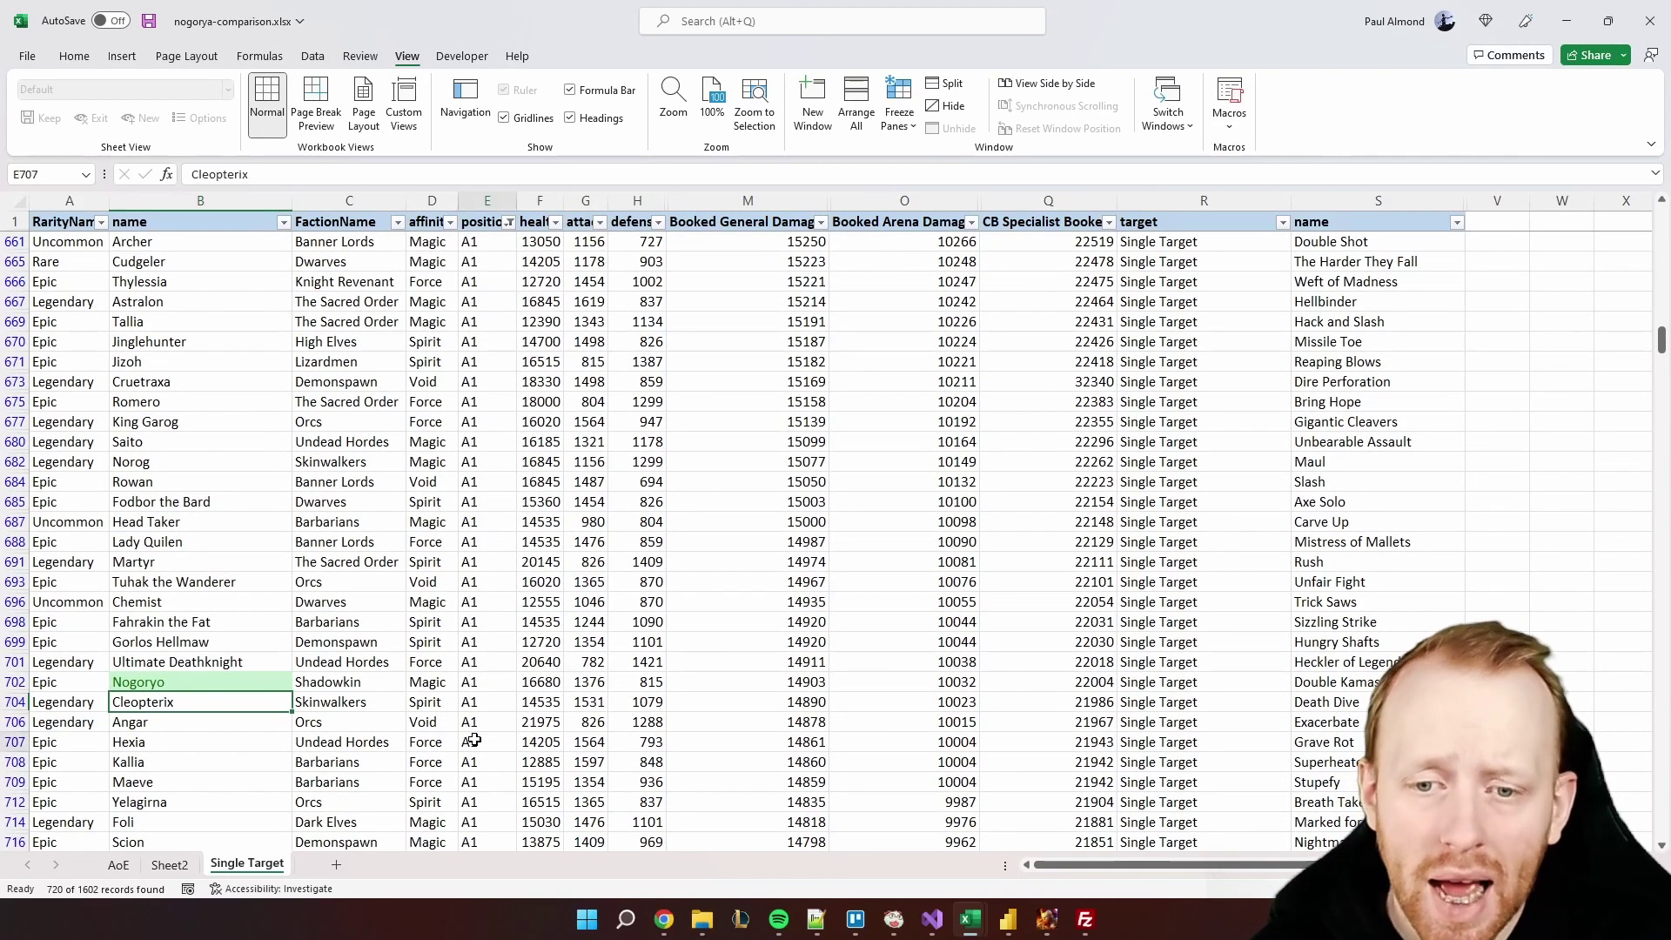
- Check the A1 entries of other champions ranked near Nogoryo, including Fahrakin the Fat, Yelagirna and Foli
{"action": "left_click", "coordinate": [486, 639]}
{"action": "left_click", "coordinate": [498, 619]}
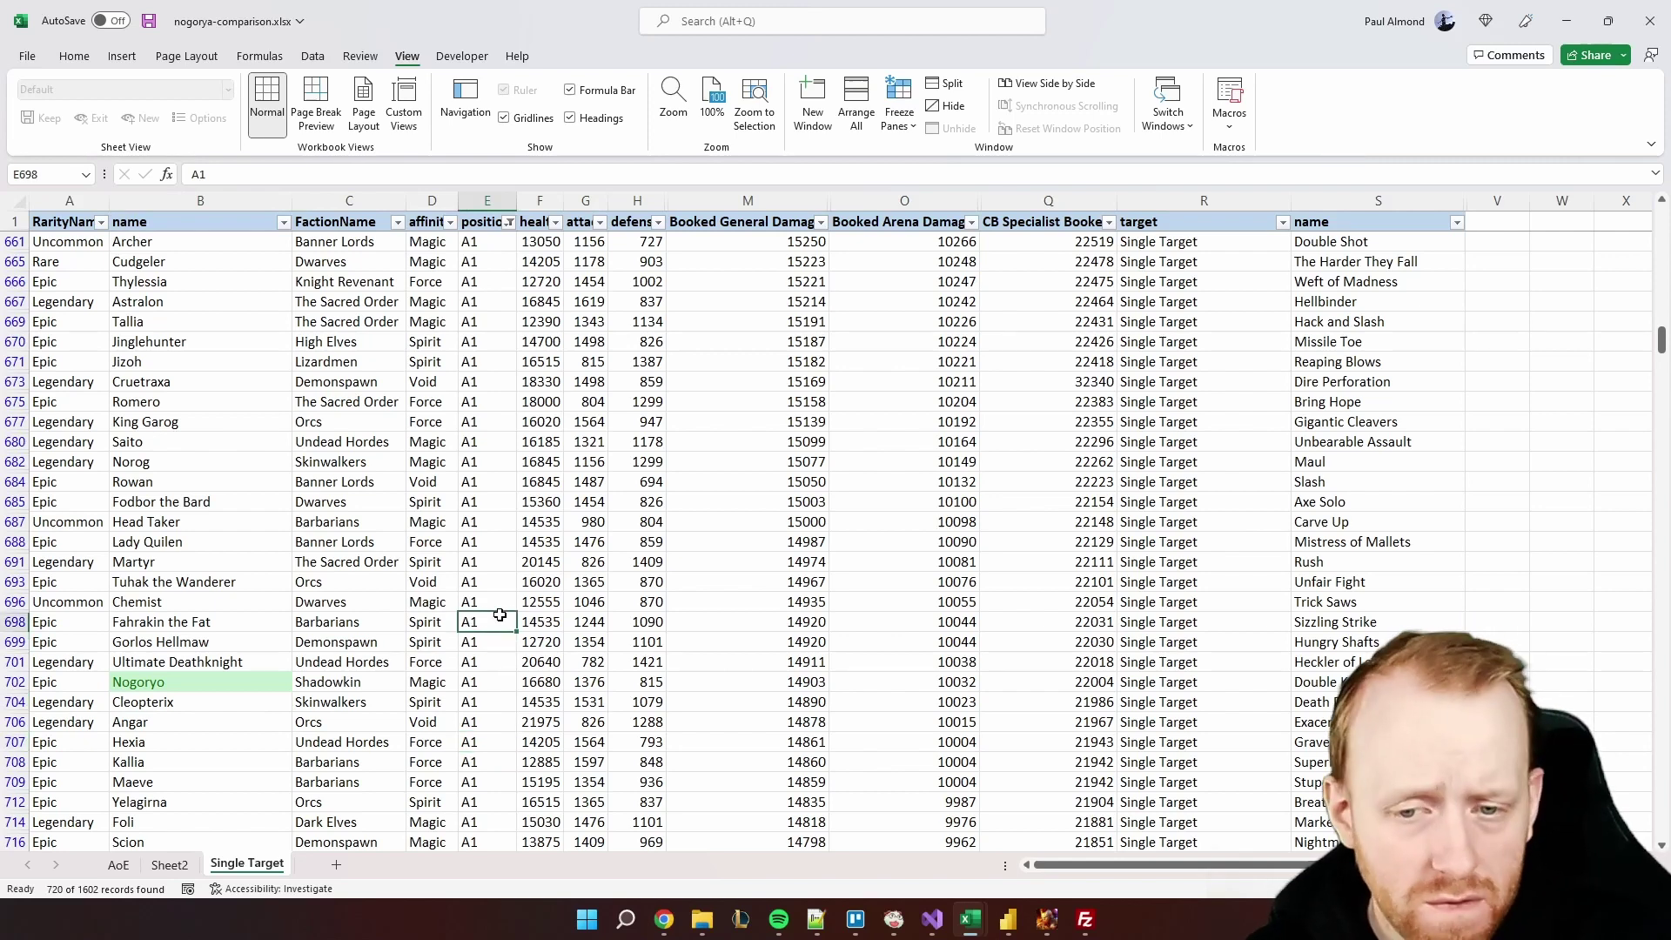
{"action": "scroll", "coordinate": [478, 644], "scroll_direction": "down", "scroll_amount": 1}
{"action": "left_click", "coordinate": [473, 662]}
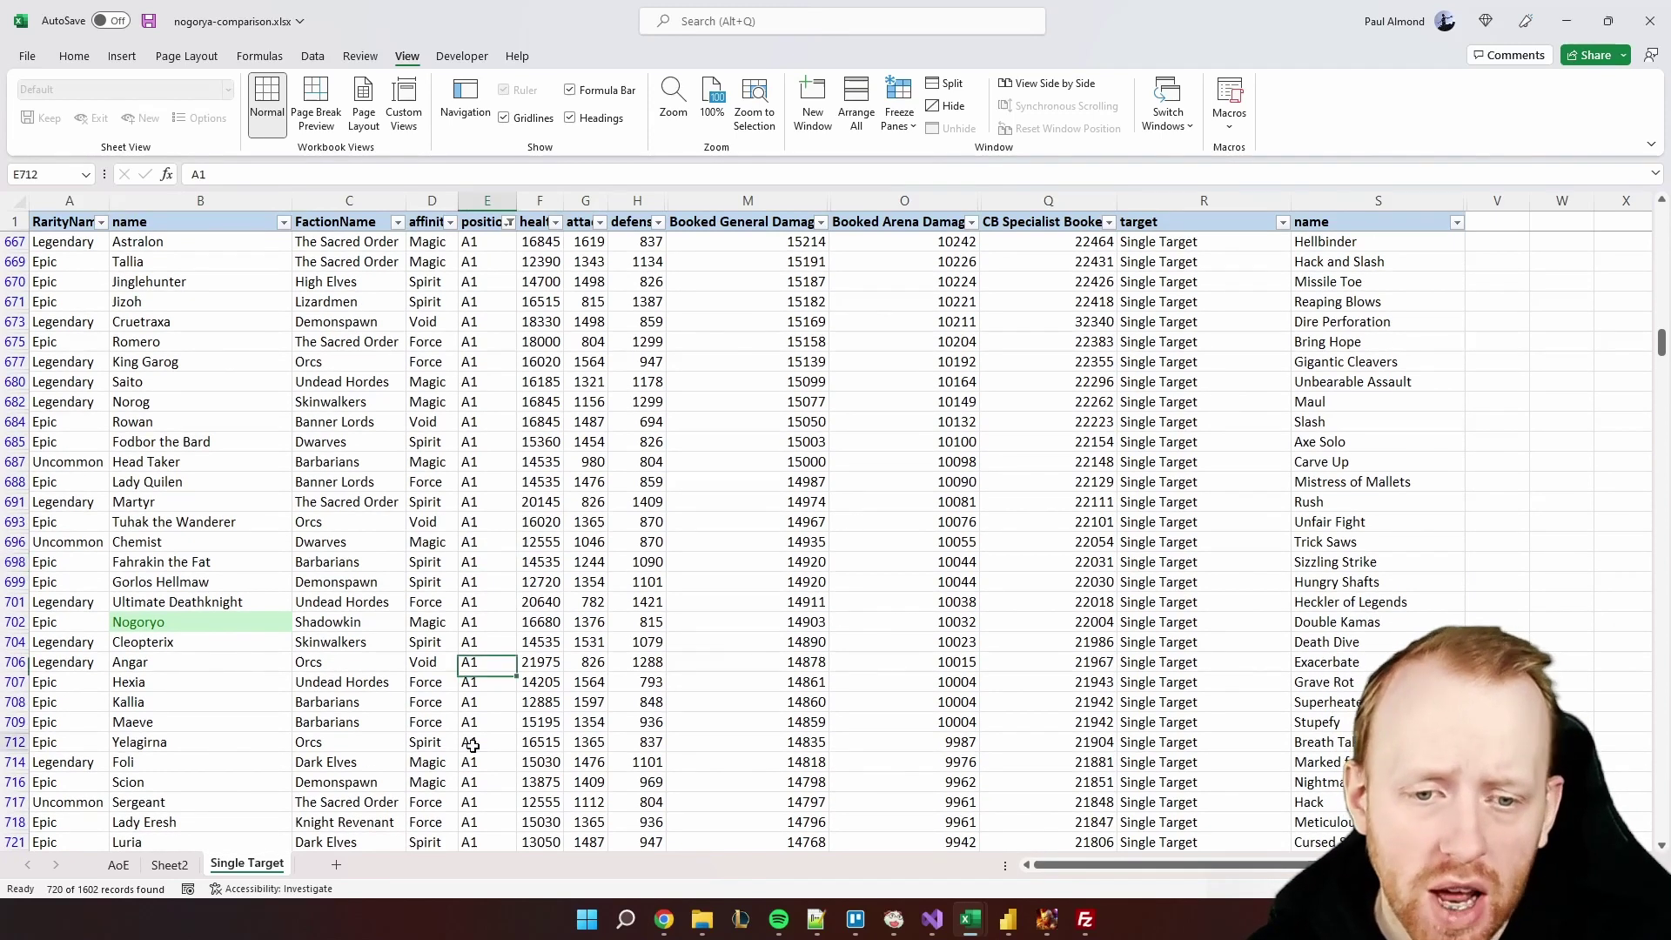
{"action": "left_click", "coordinate": [470, 744]}
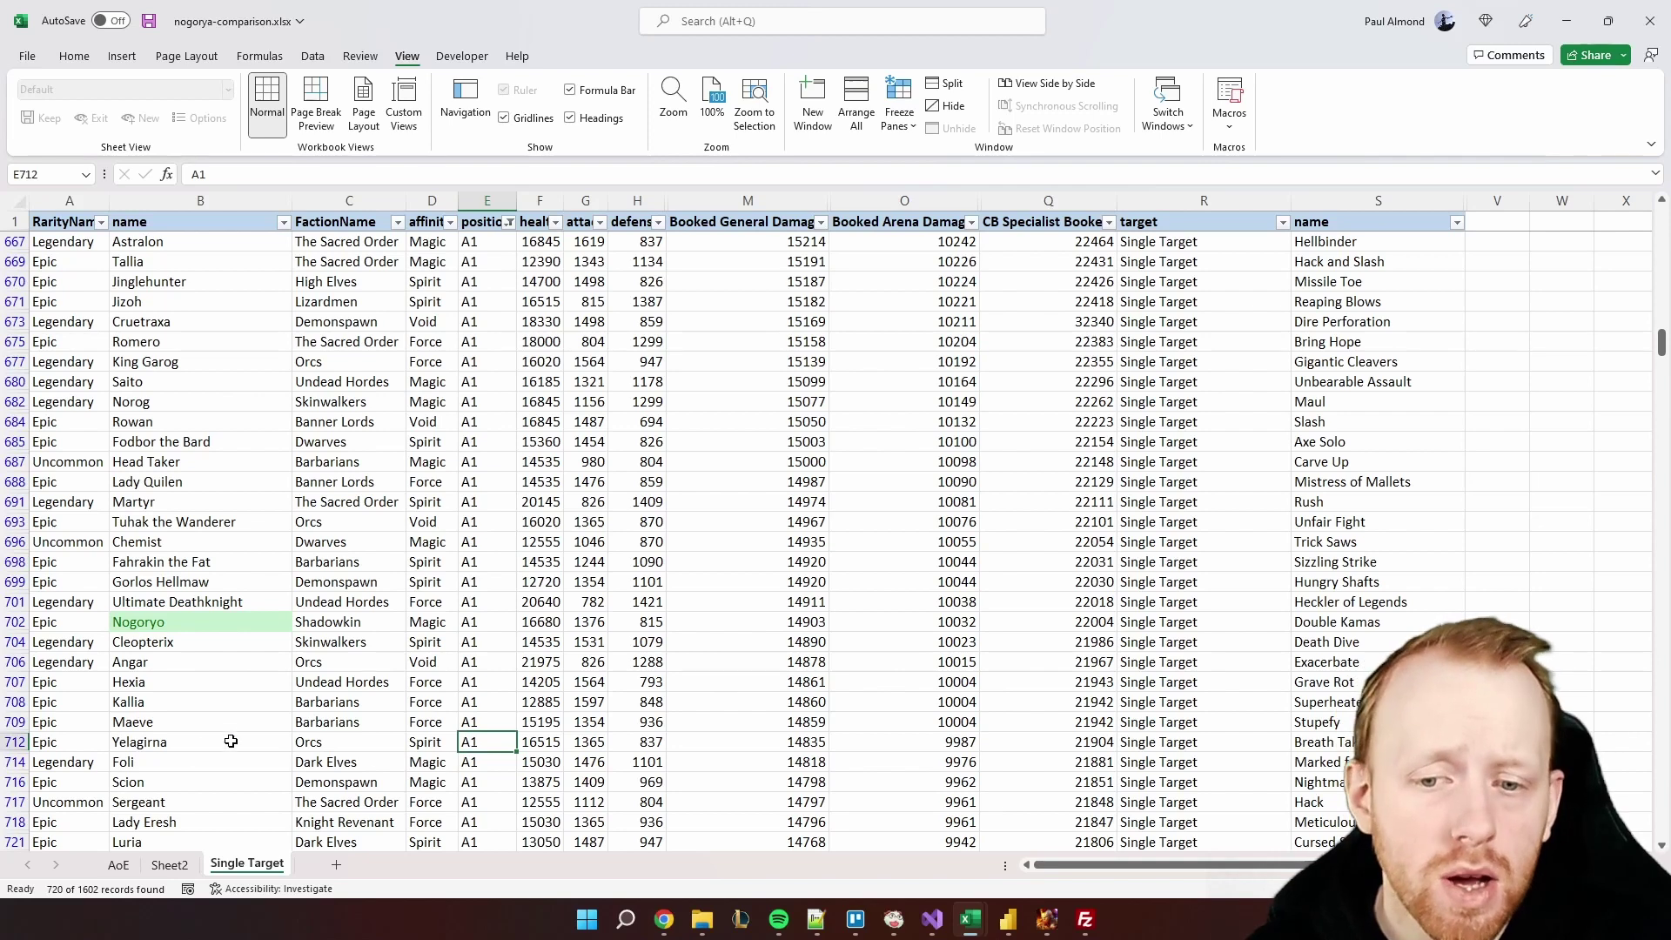
{"action": "left_click", "coordinate": [500, 767]}
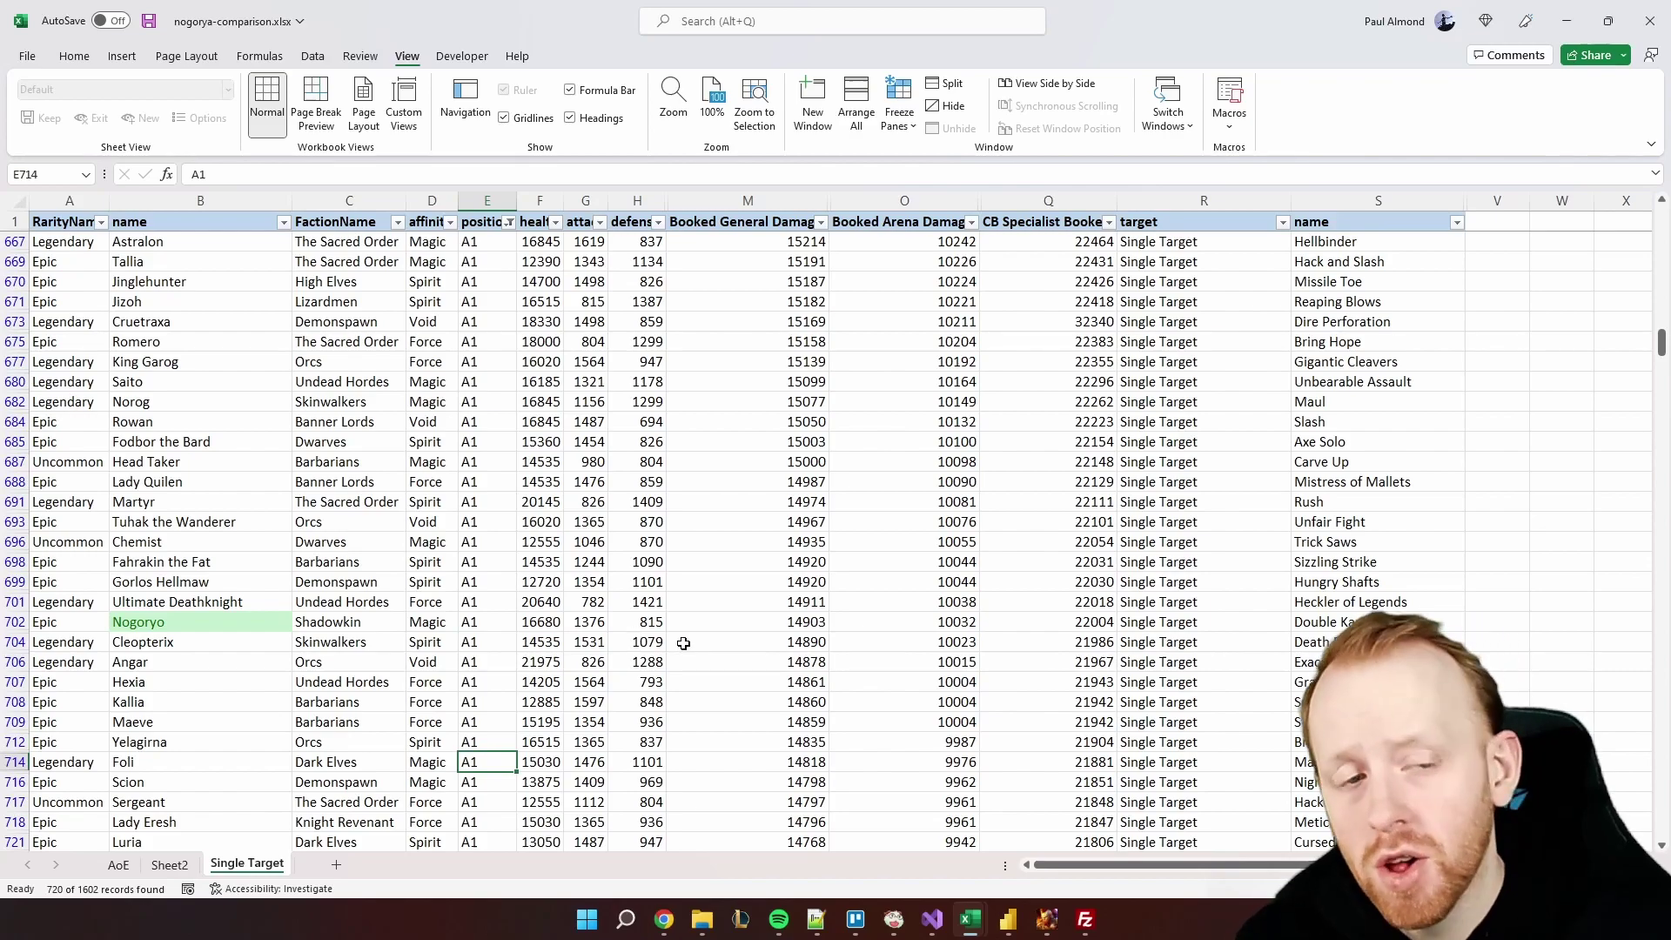
- Review the highest Booked General Damage values among the A1 skills, and return to Nogoryo's row for comparison
{"action": "scroll", "coordinate": [684, 643], "scroll_direction": "up", "scroll_amount": 20}
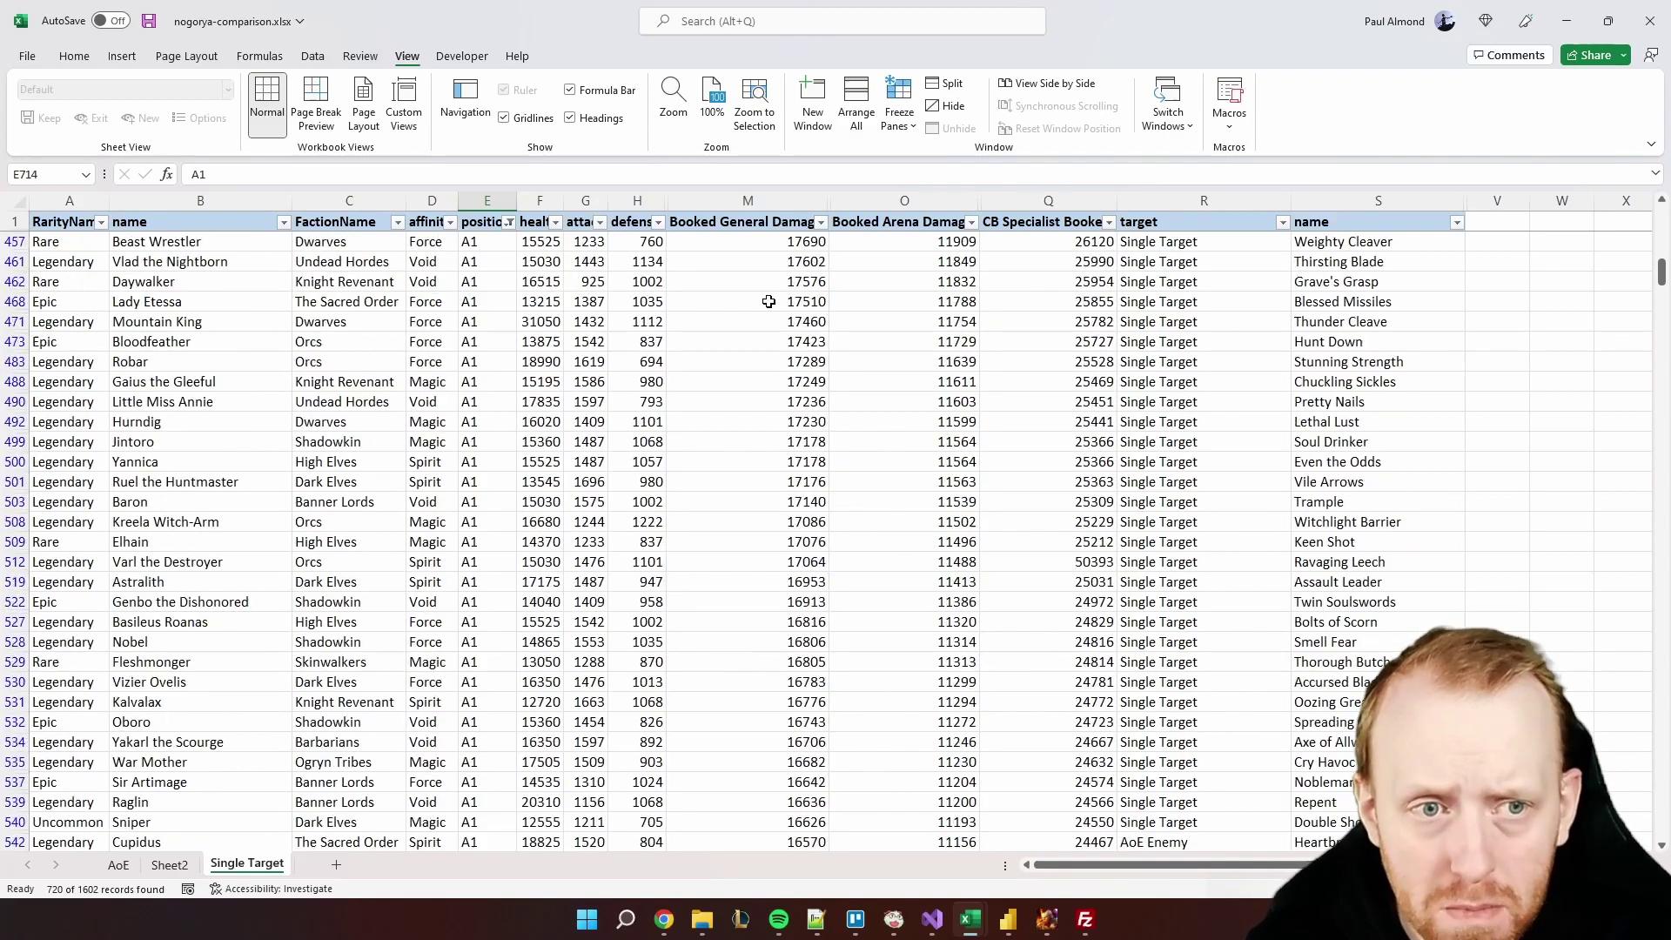
{"action": "scroll", "coordinate": [754, 291], "scroll_direction": "up", "scroll_amount": 7}
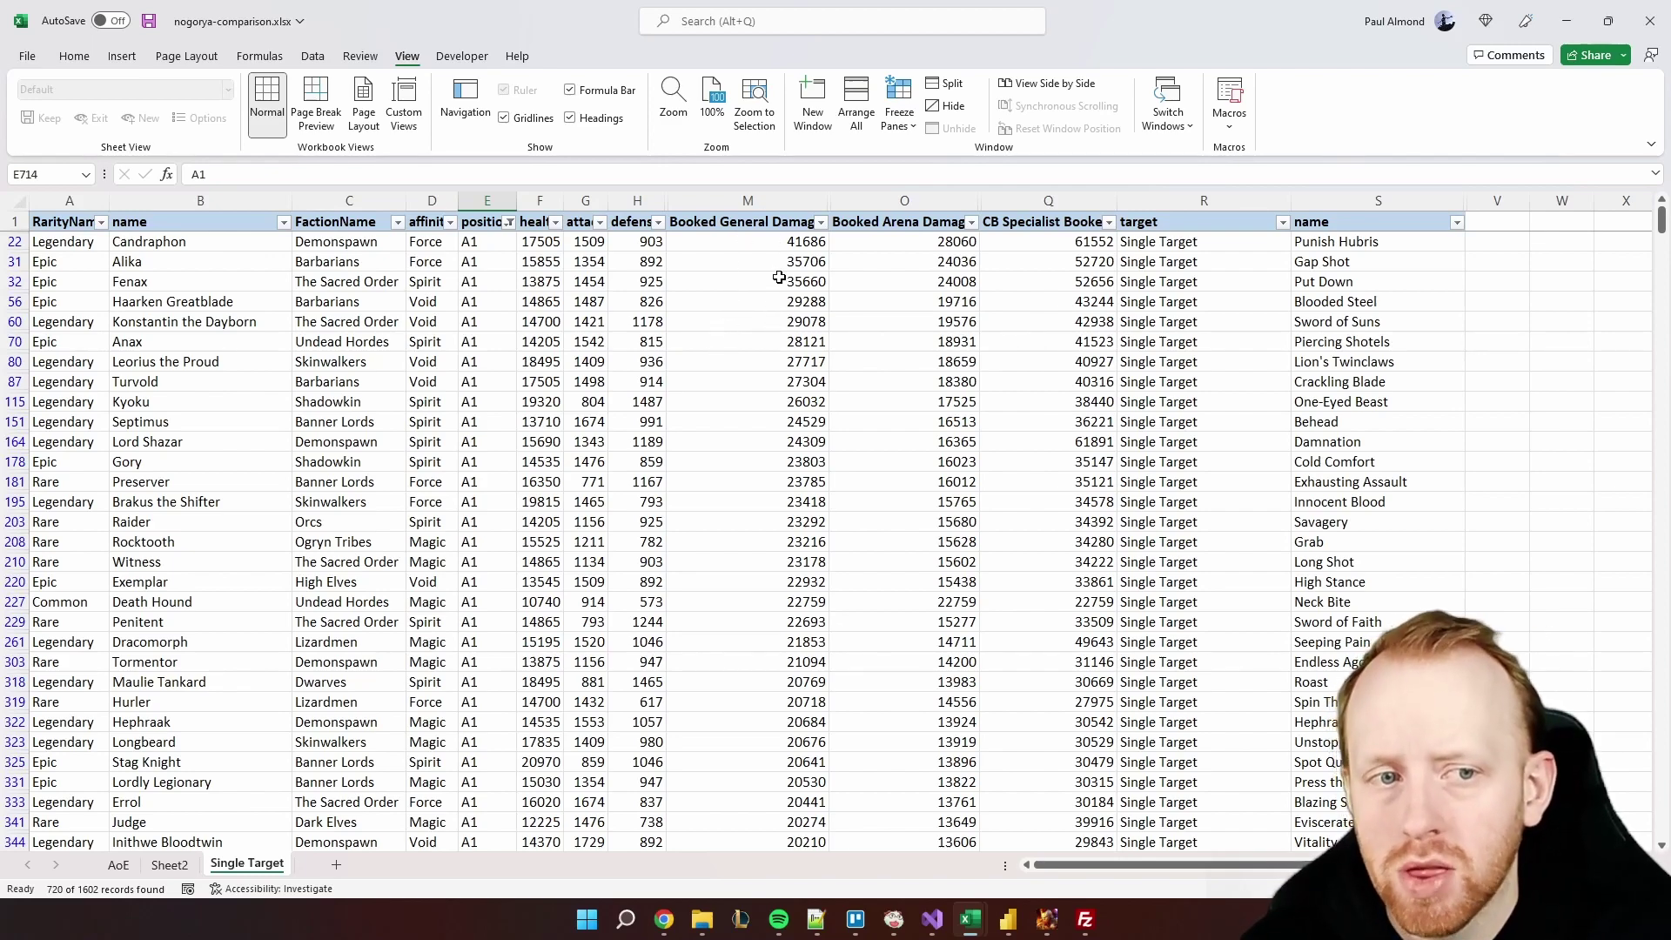
{"action": "scroll", "coordinate": [780, 439], "scroll_direction": "down", "scroll_amount": 20}
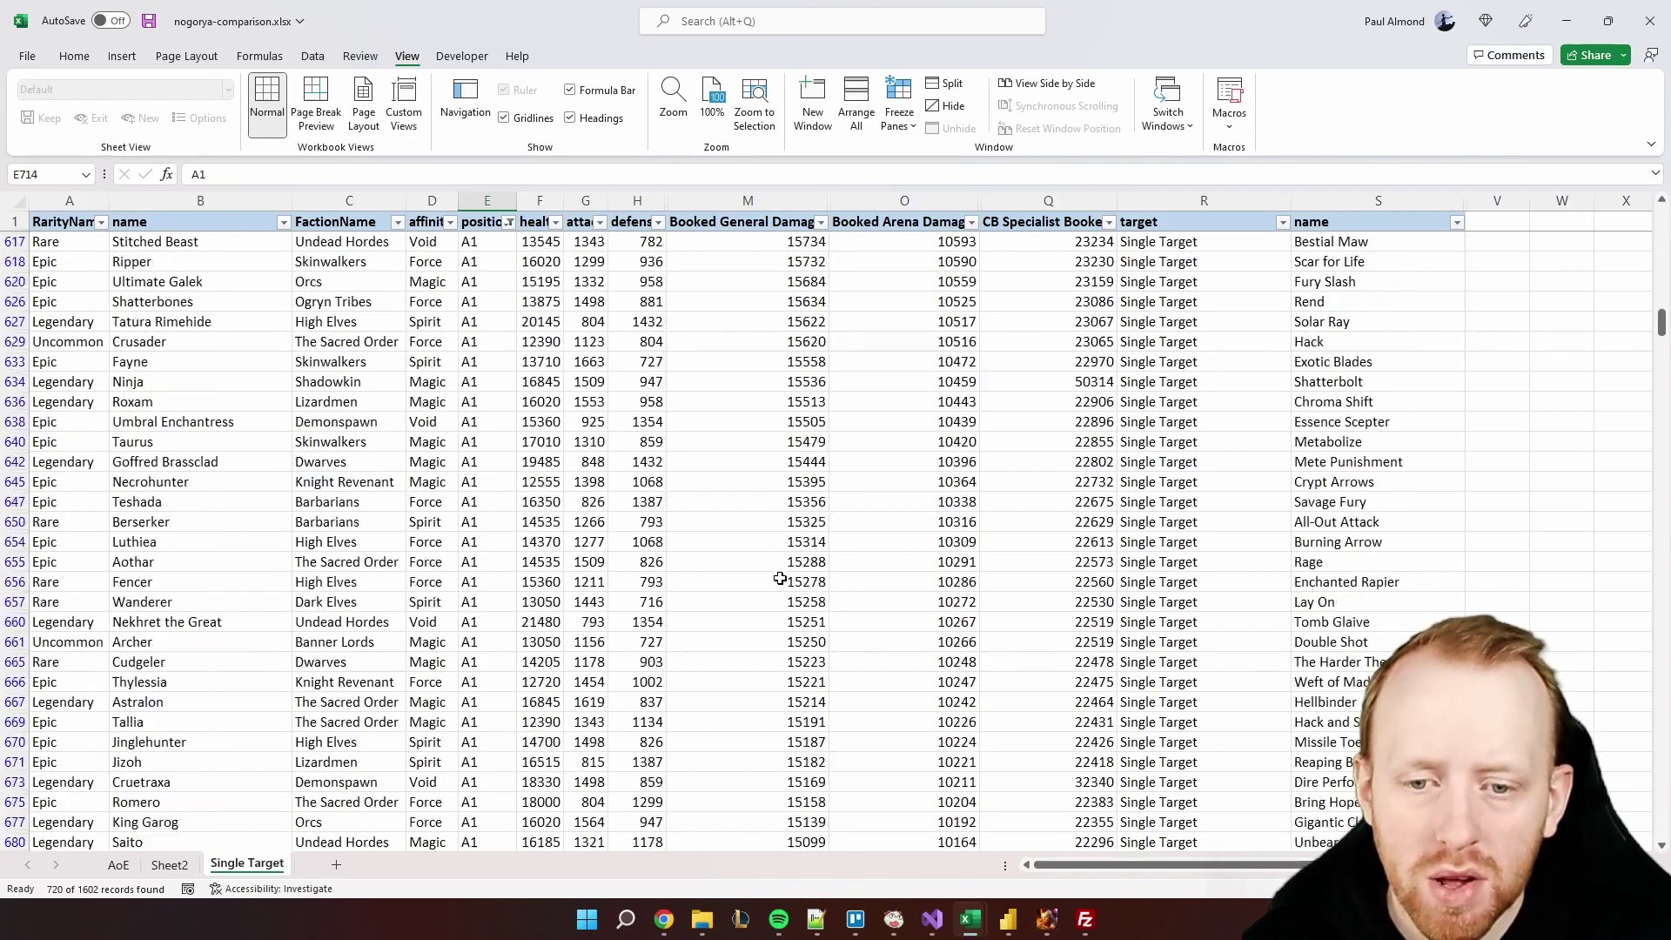
{"action": "scroll", "coordinate": [780, 579], "scroll_direction": "down", "scroll_amount": 9}
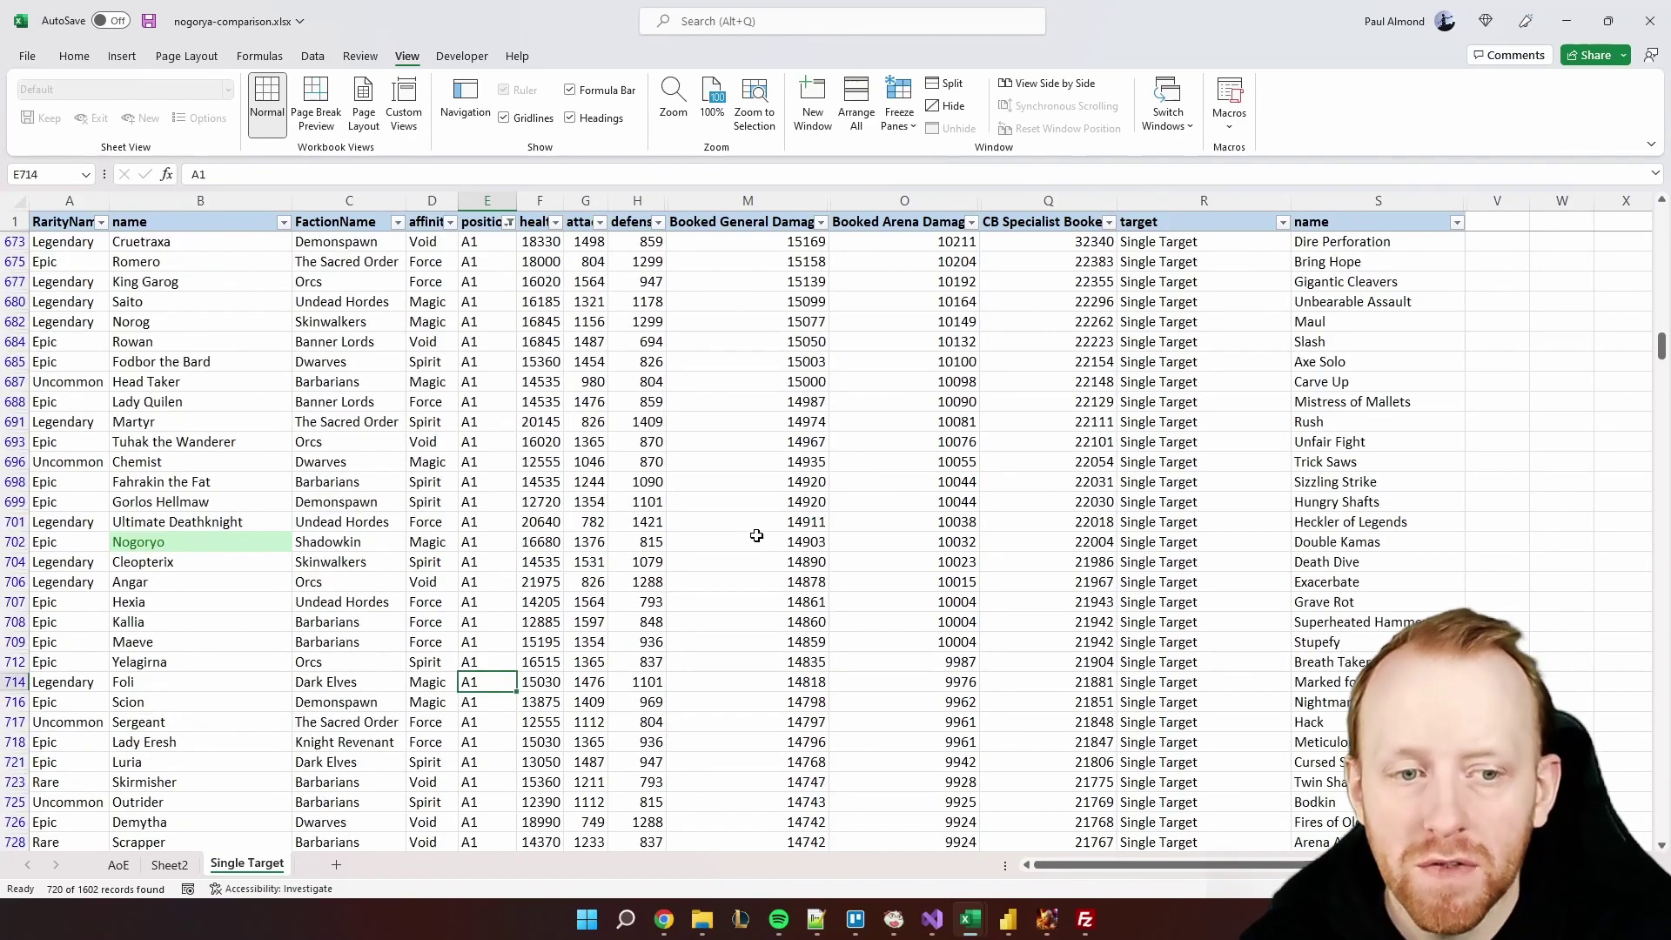